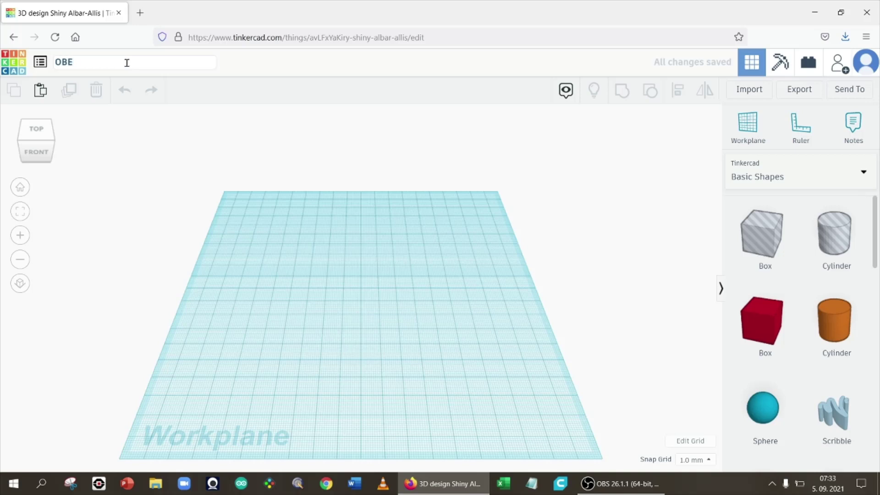
Rename the design as OBESEK ZA KLJUČE
text(JUČE)
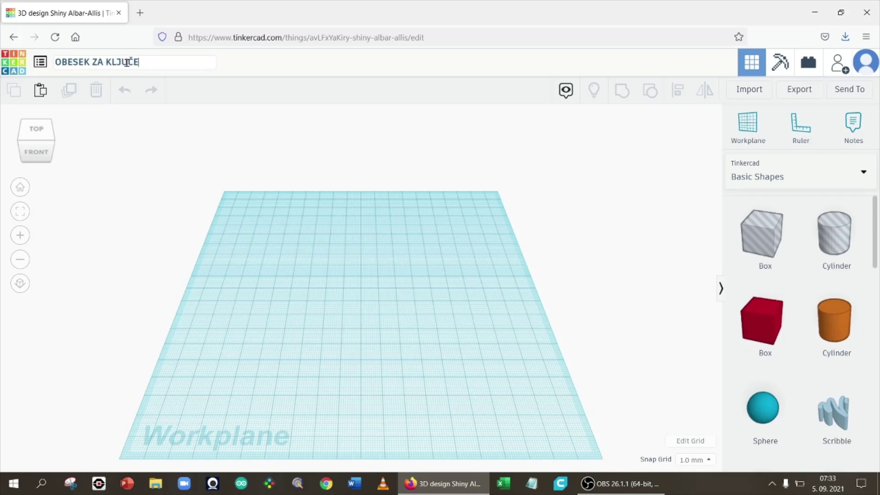
key(Return)
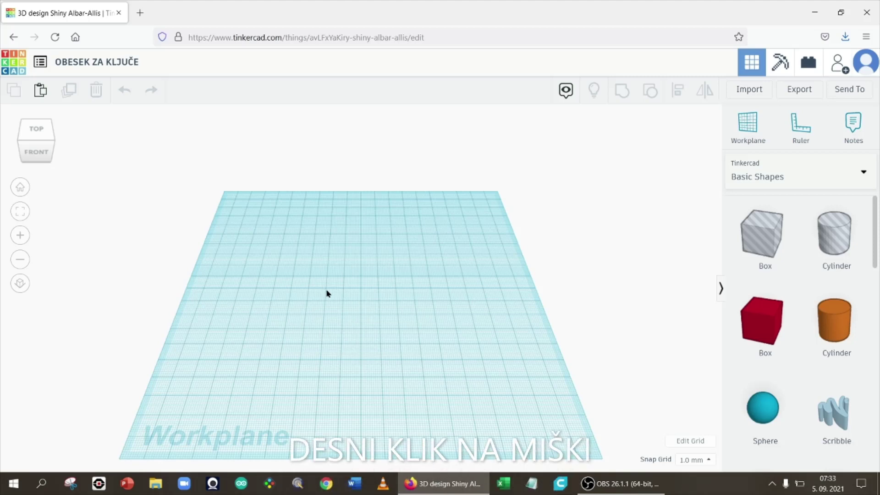
right_drag(325, 289, 355, 278)
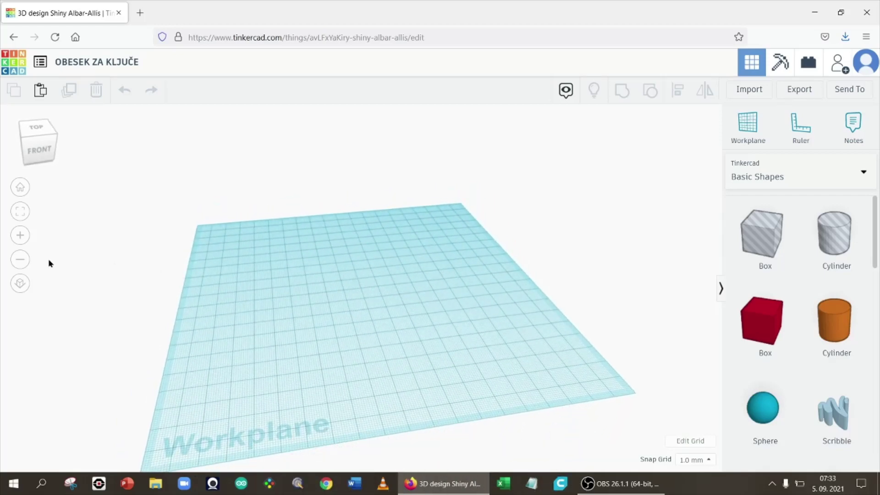
click(19, 236)
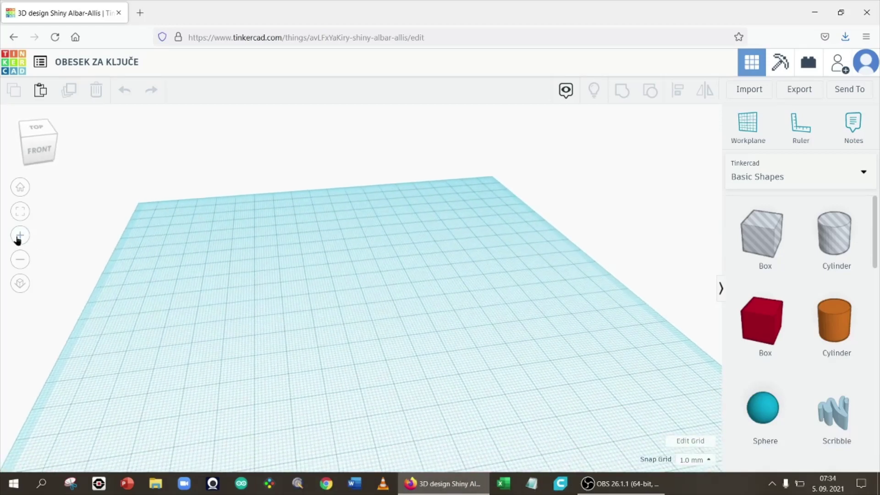
click(21, 259)
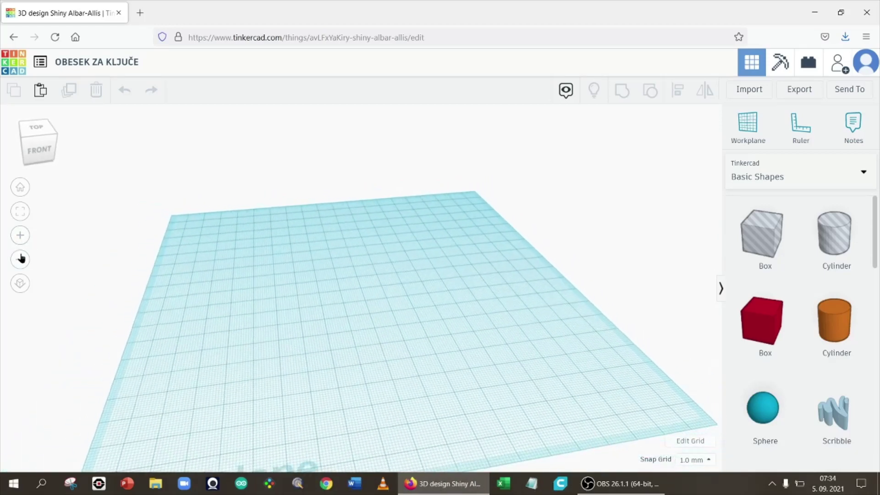
click(19, 190)
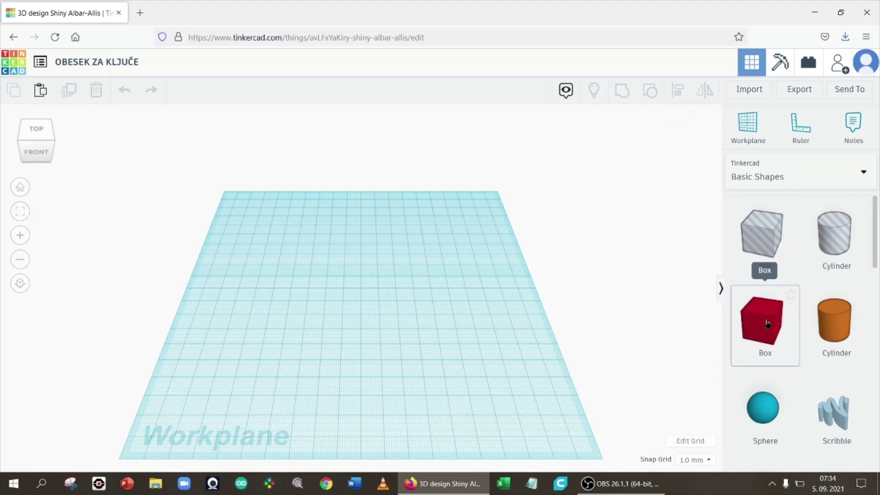
Place a solid red box in the middle of the workplane and set its left-to-right length to 60 mm
drag(767, 323, 358, 316)
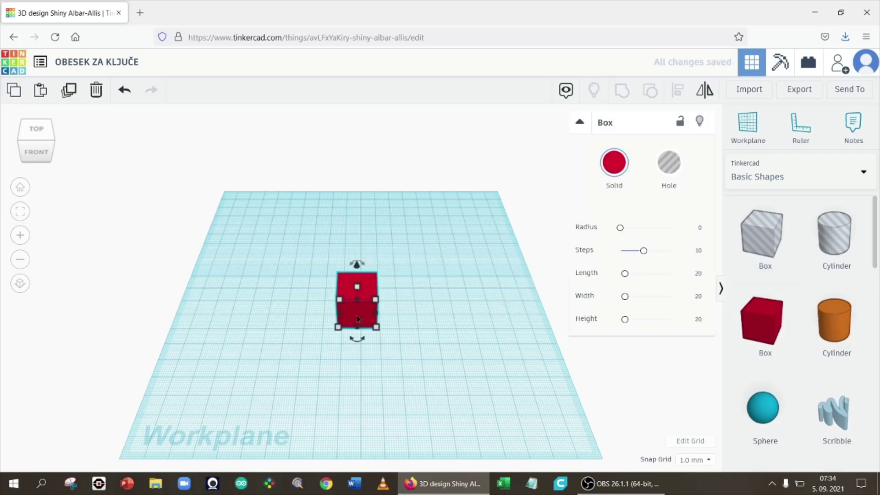
click(18, 211)
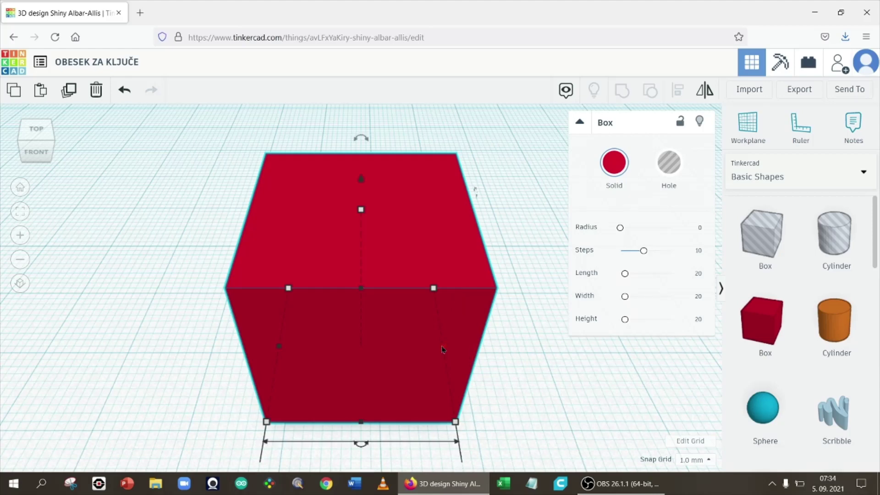
click(19, 261)
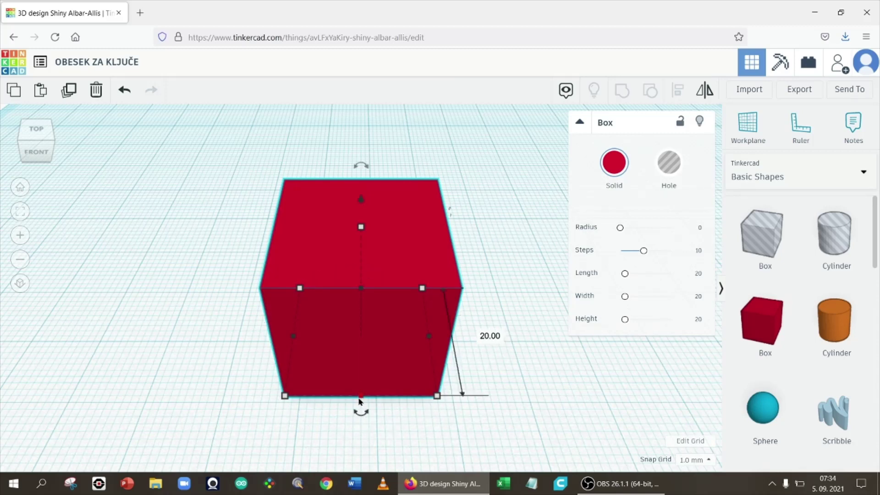
click(369, 446)
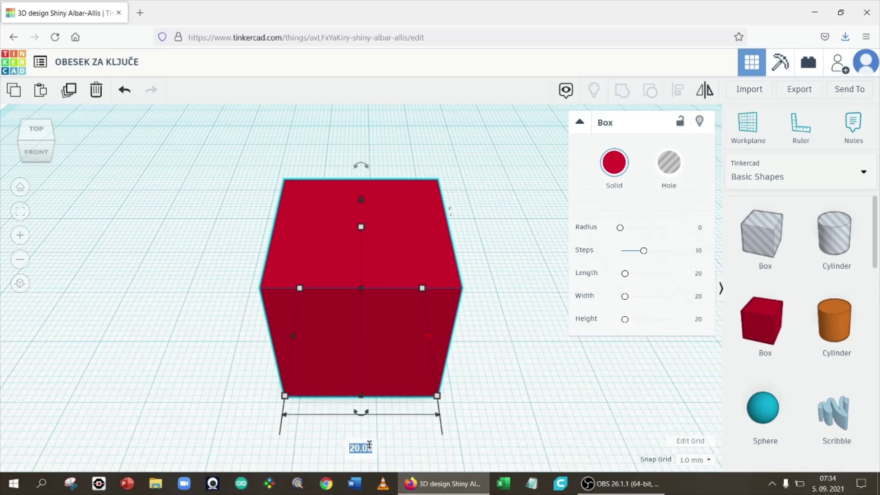
text(60)
key(Return)
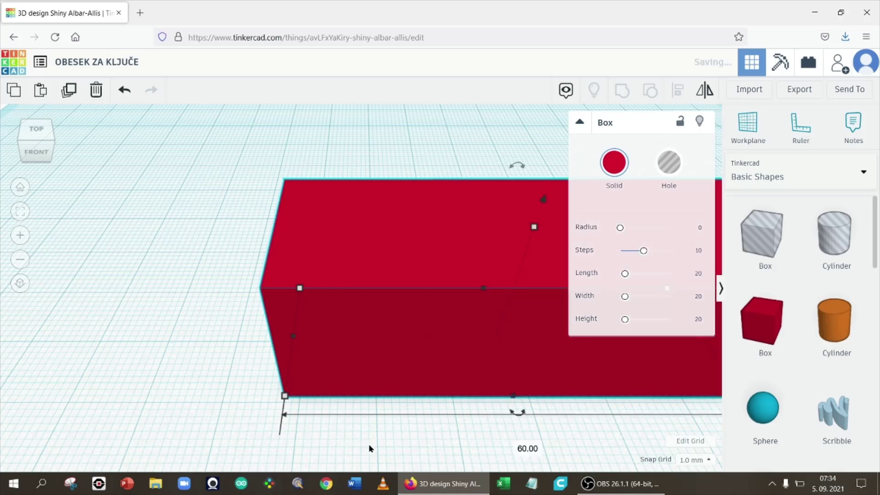
Set the red box's height to 4 mm to make it a flat plate
click(579, 123)
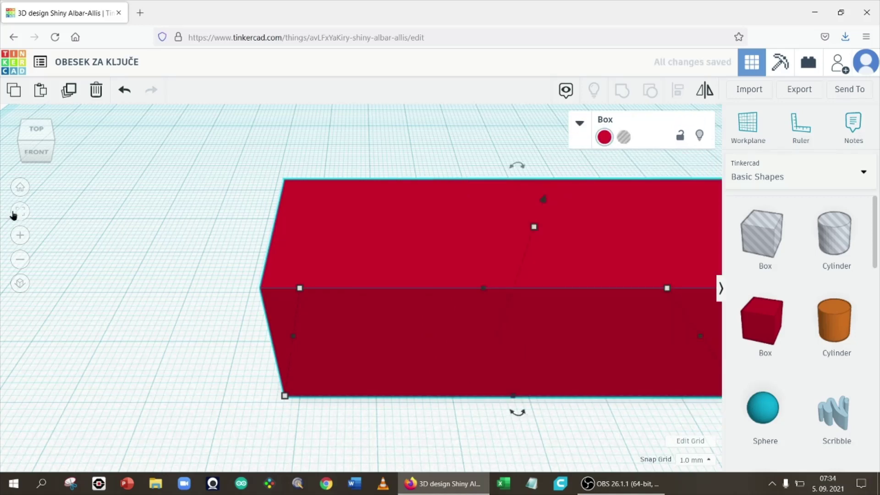
click(21, 211)
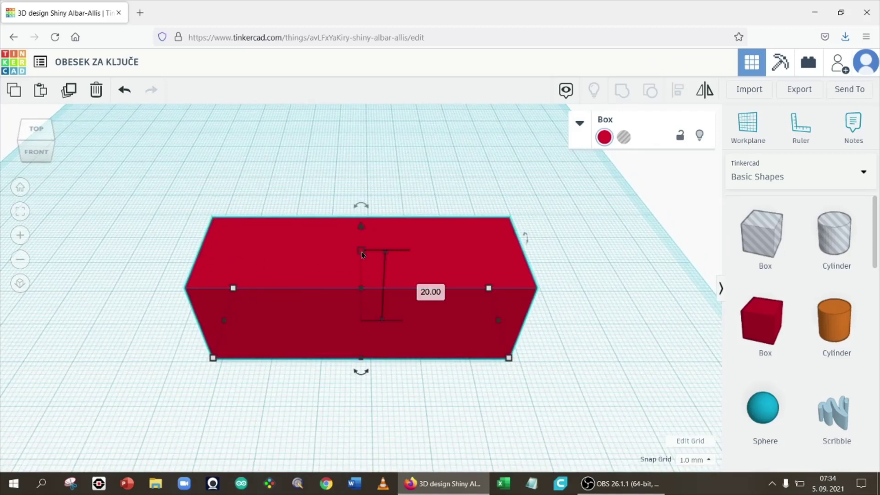
click(418, 288)
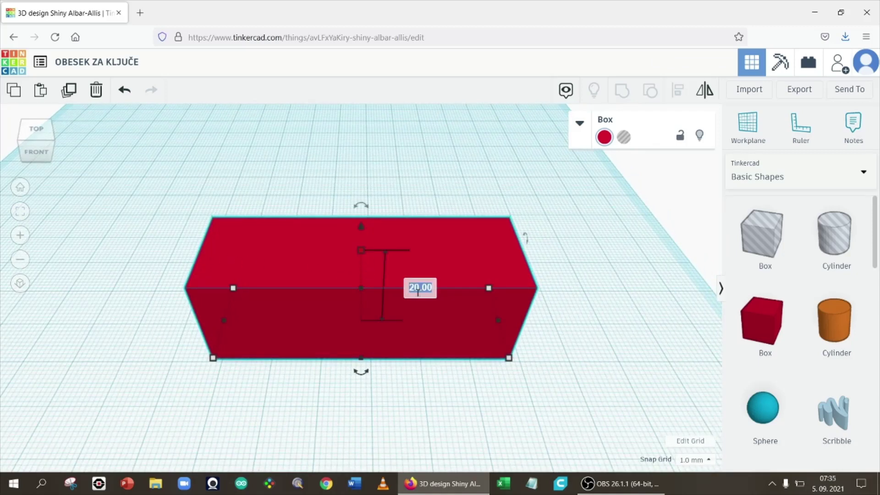
text(4)
key(Return)
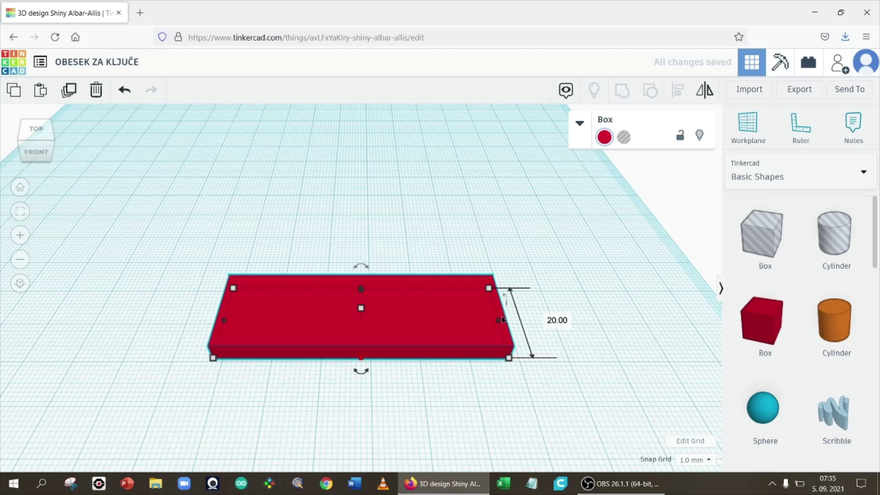
mouse_move(503, 323)
click(467, 432)
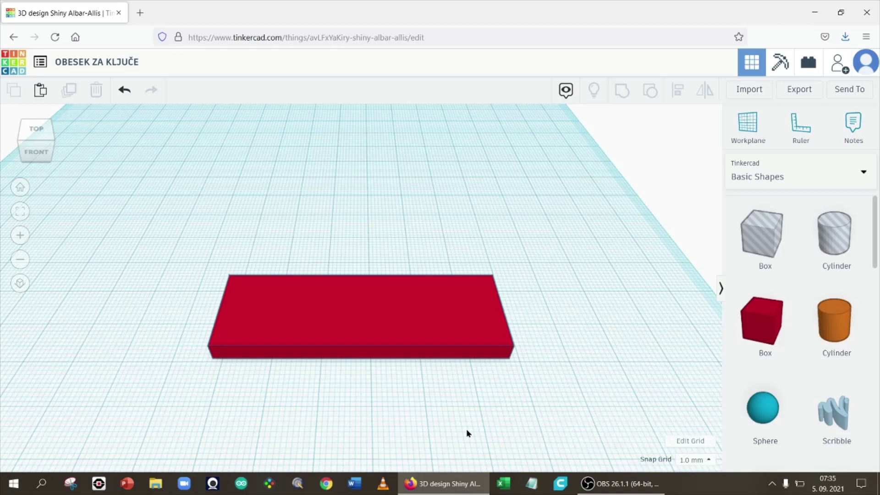
Add a solid cylinder at the plate's left end and shift it right until half of it overlaps the plate
drag(828, 318, 209, 323)
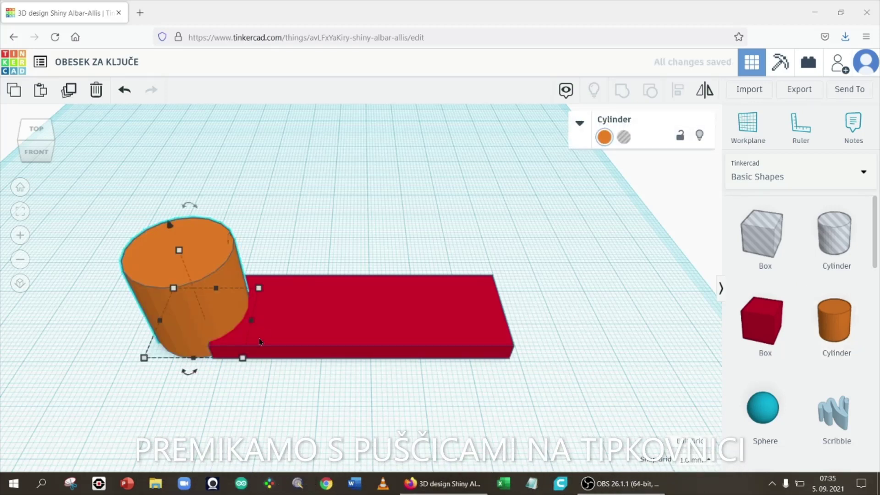
key(Right)
key(Right)
key(Right)
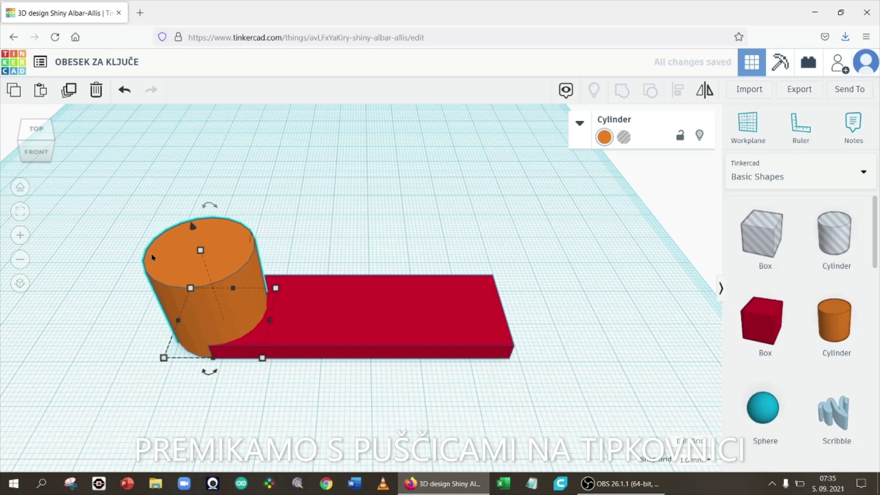
mouse_move(212, 361)
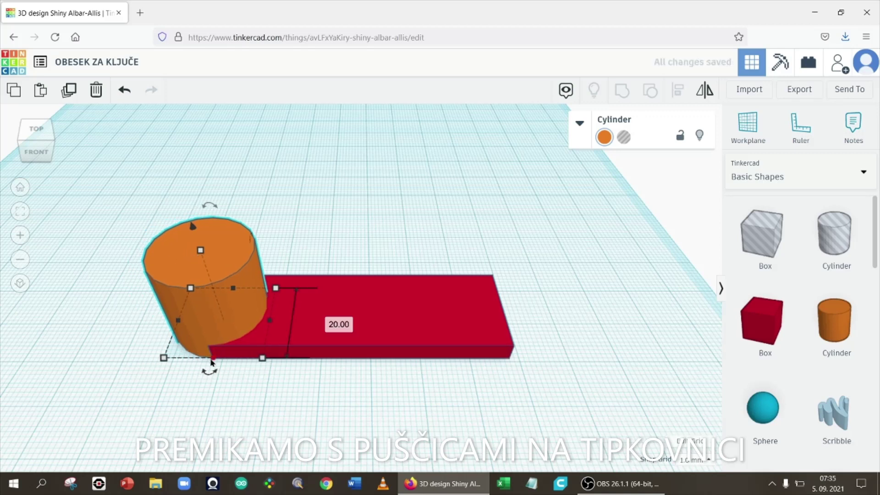
key(Left)
key(Right)
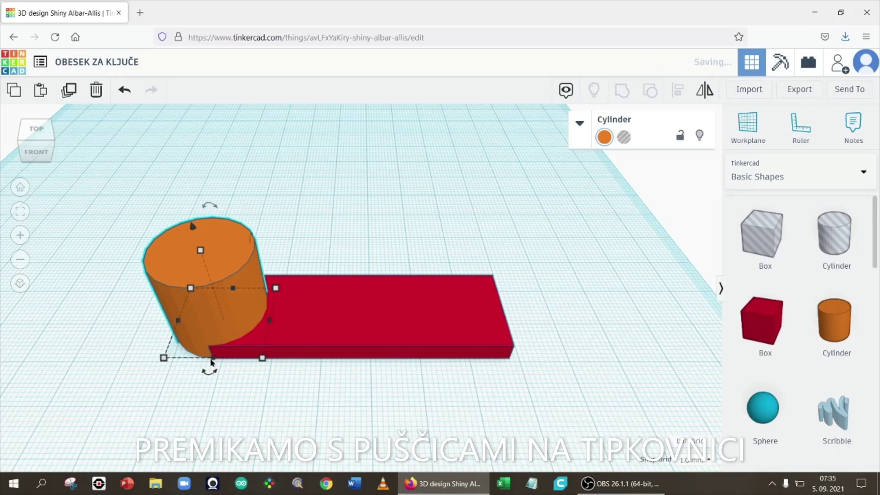
key(Down)
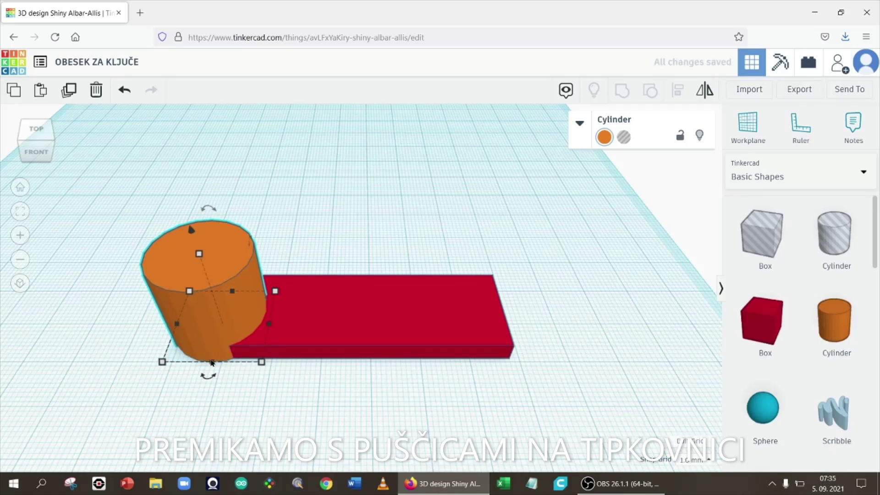
key(Up)
key(Up)
key(Down)
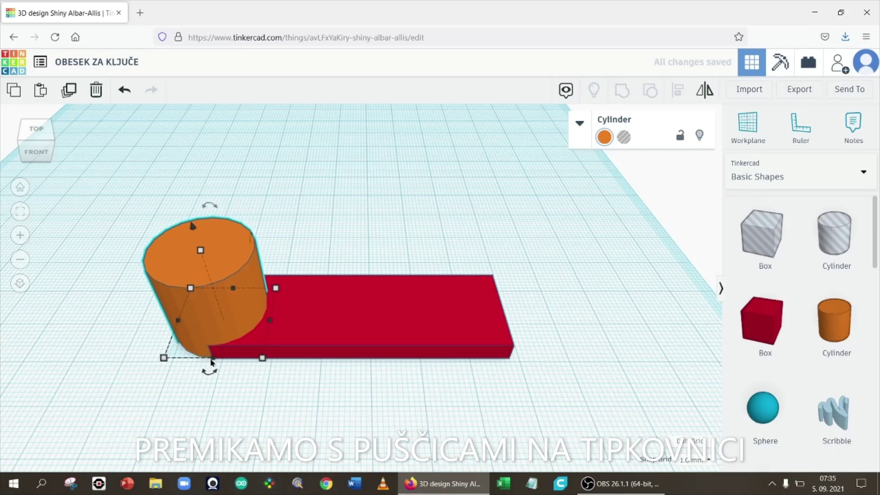
click(336, 391)
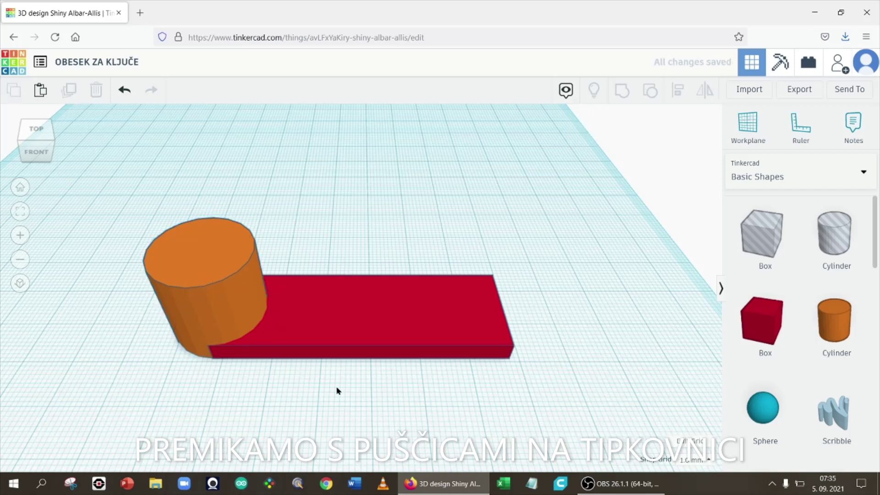
Set the orange cylinder's height to 4 mm to match the plate
click(256, 312)
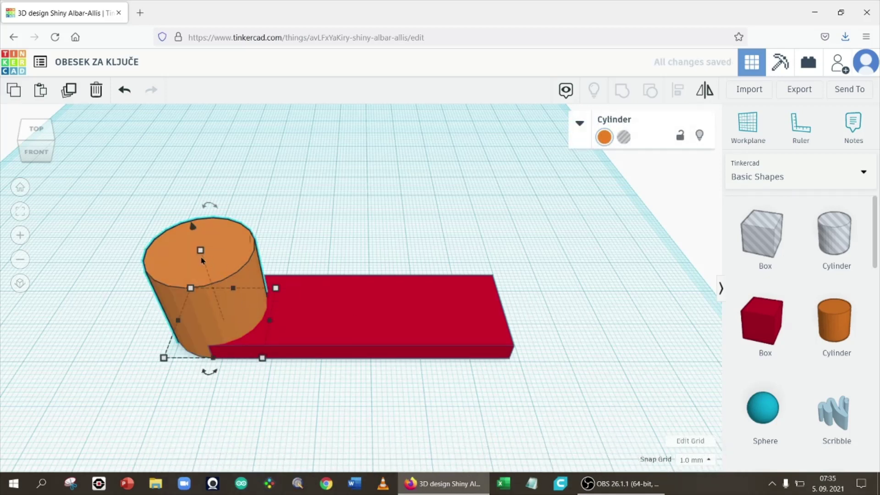
drag(201, 252, 207, 270)
click(274, 297)
text(4)
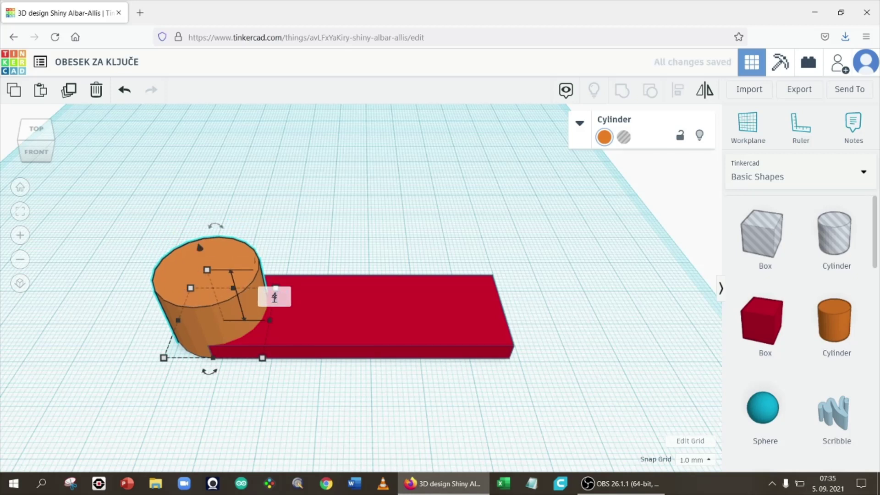
key(Return)
click(639, 259)
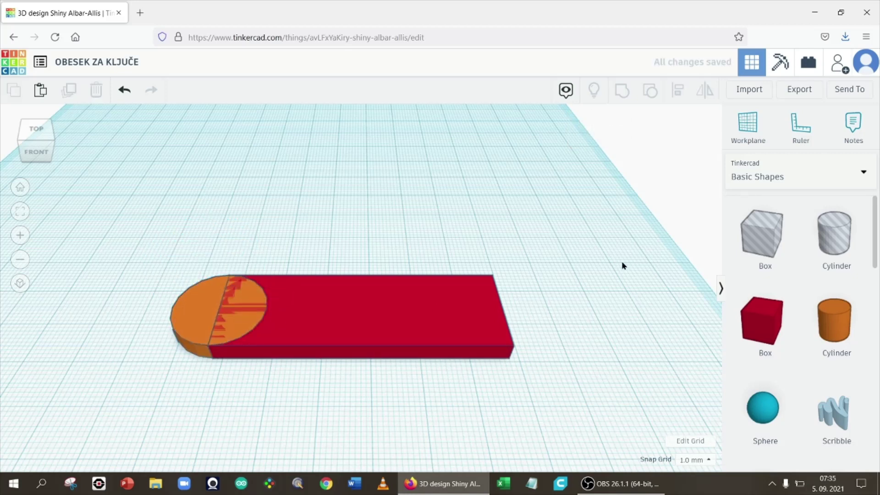
Group the plate and the cylinder into a single shape with a rounded left end
drag(122, 246, 569, 391)
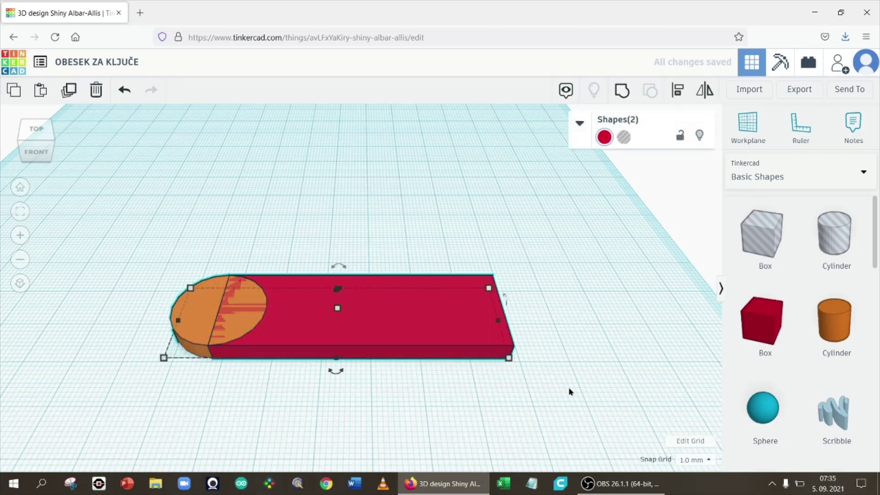
click(622, 100)
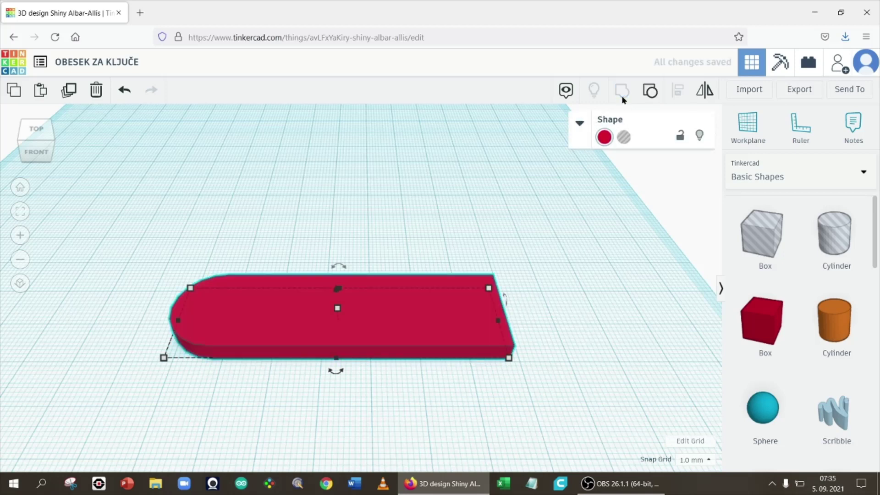
click(569, 223)
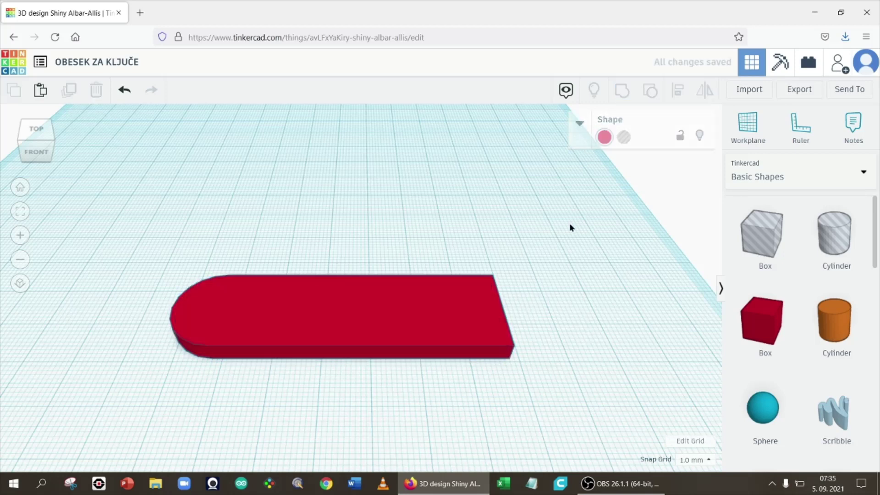
Copy and paste the grouped plate, and place the copy behind the original
click(295, 298)
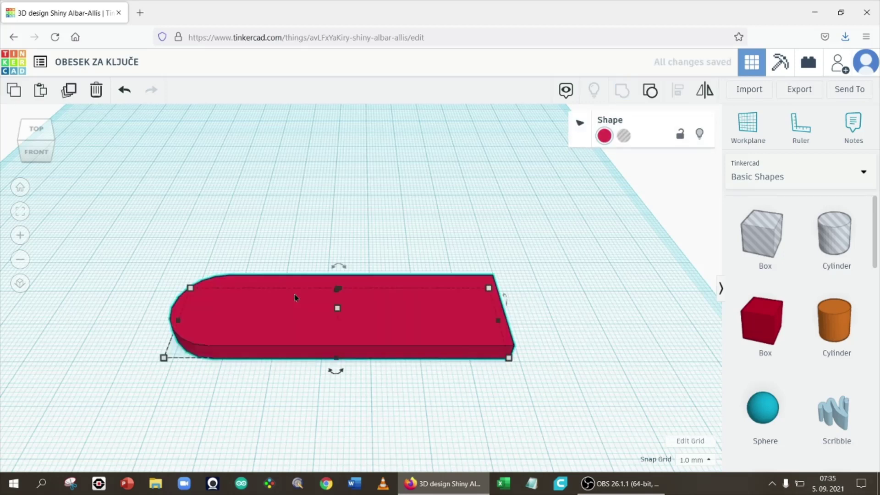
click(9, 89)
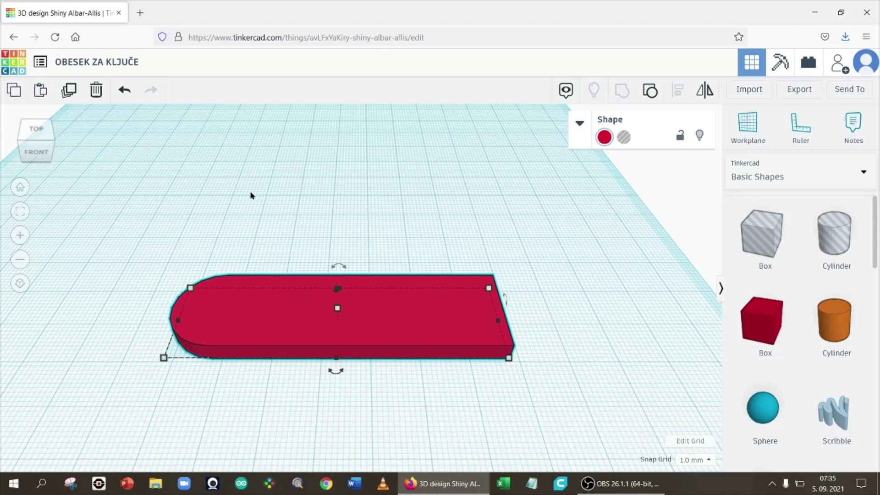
click(250, 196)
click(40, 90)
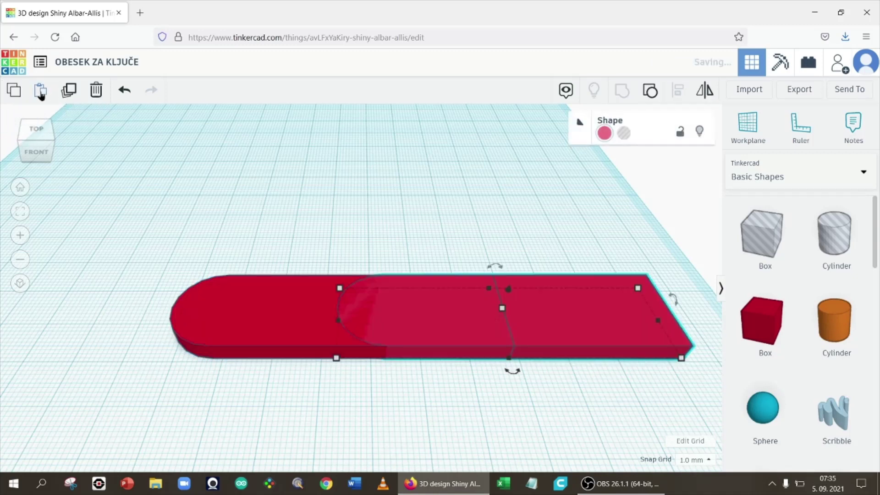
drag(532, 299, 394, 209)
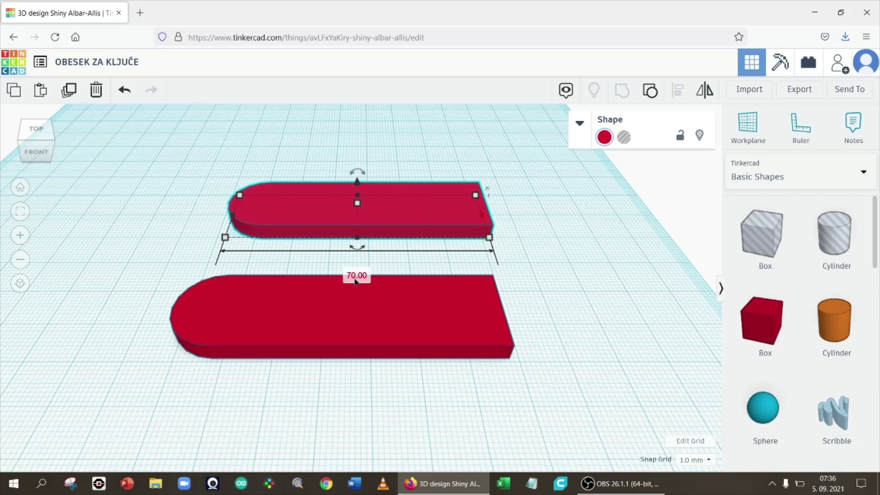
Set the rear copy's length to 66 mm
click(356, 275)
text(66)
key(Return)
click(487, 224)
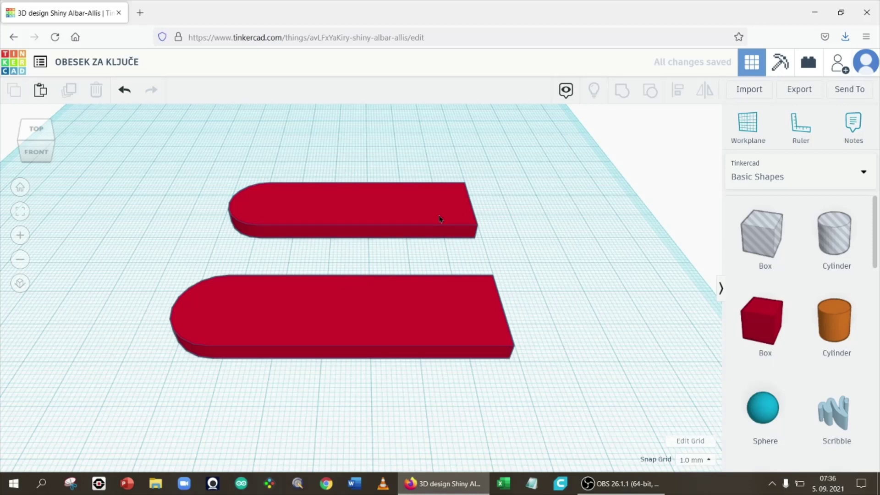
Set the rear copy's width to 16 mm
click(431, 226)
click(350, 237)
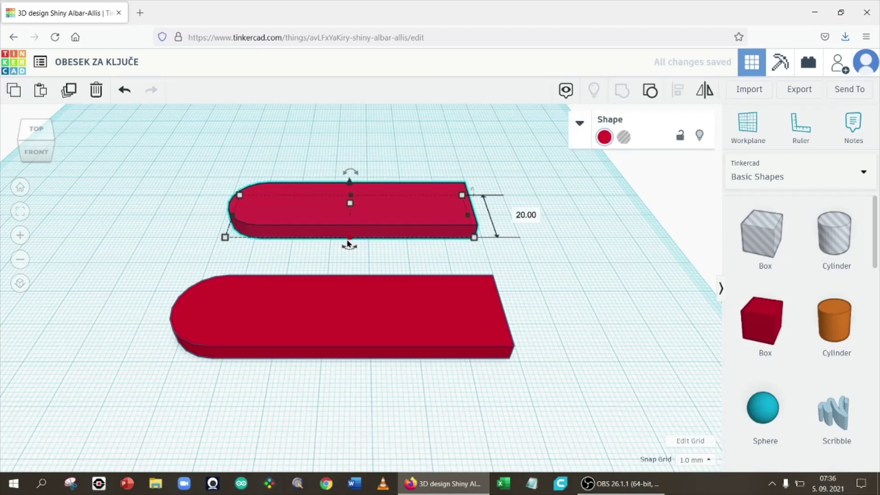
click(525, 215)
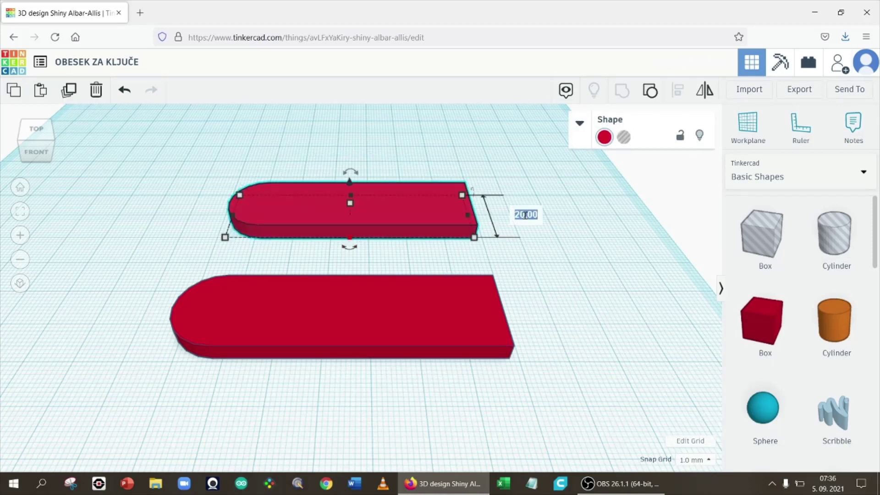
text(16)
key(Return)
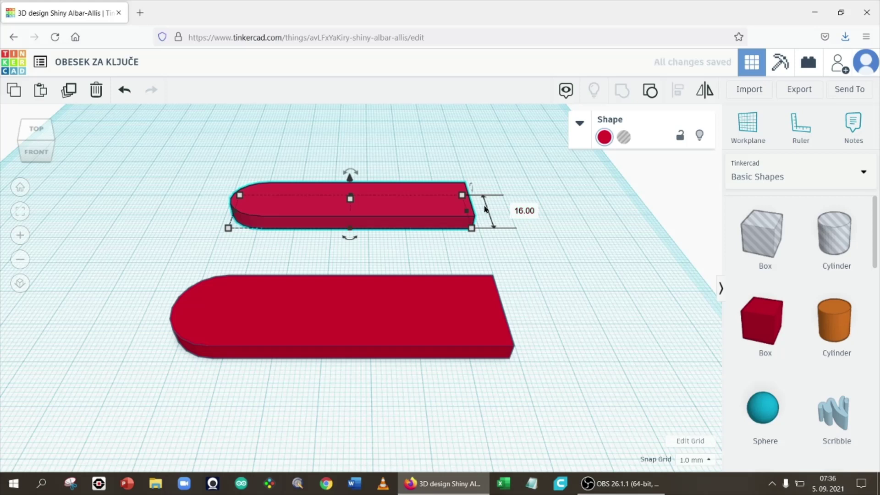
Set the rear copy's height to 2 mm
mouse_move(469, 213)
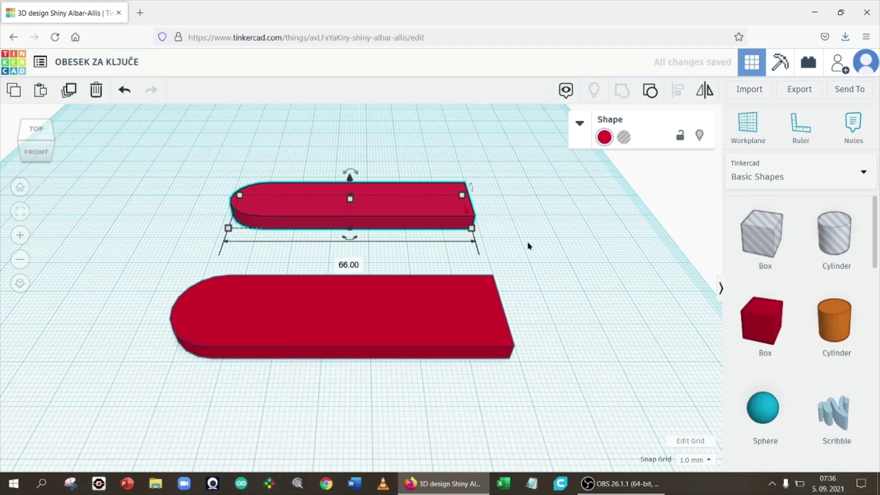
mouse_move(351, 199)
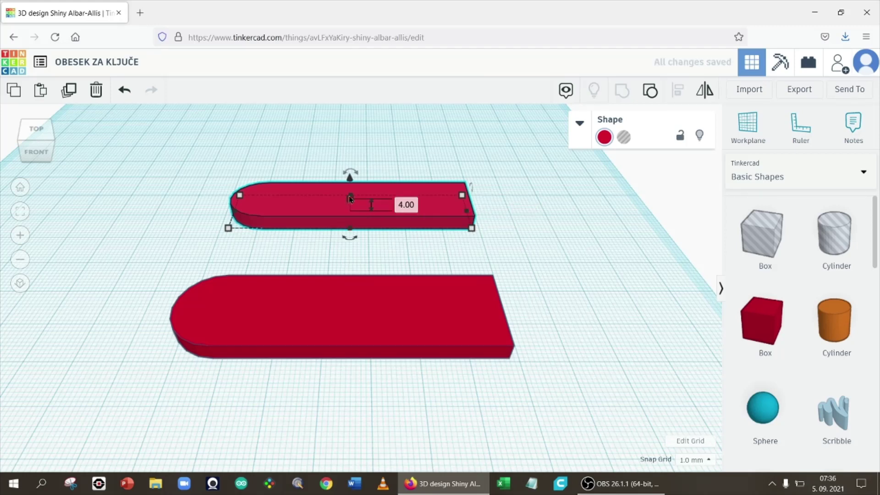
click(397, 203)
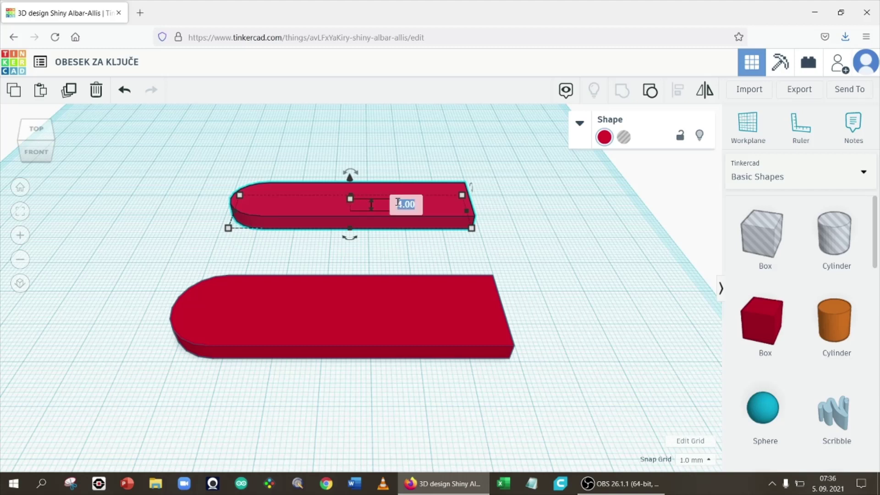
text(2)
key(Return)
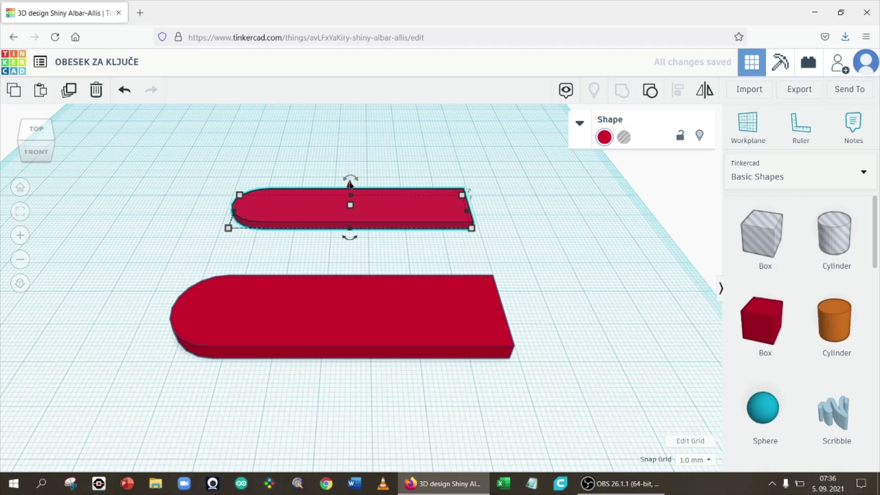
Raise the rear copy 2 mm above the workplane
click(21, 236)
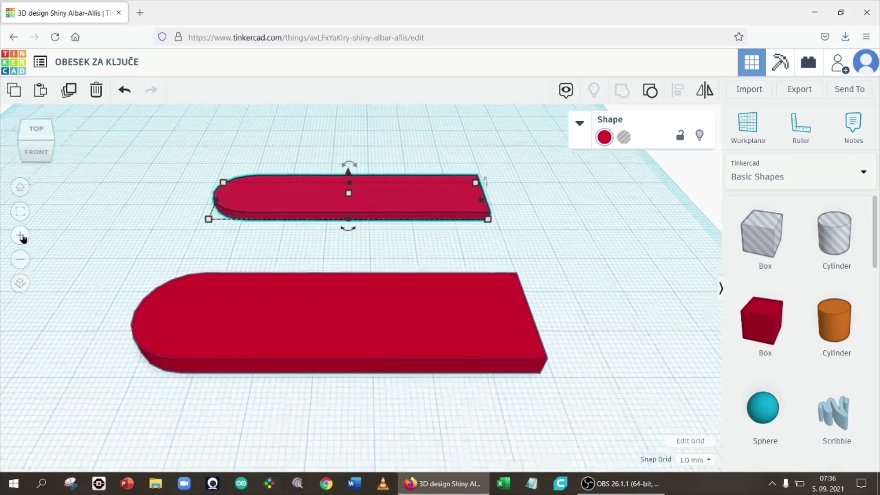
click(21, 236)
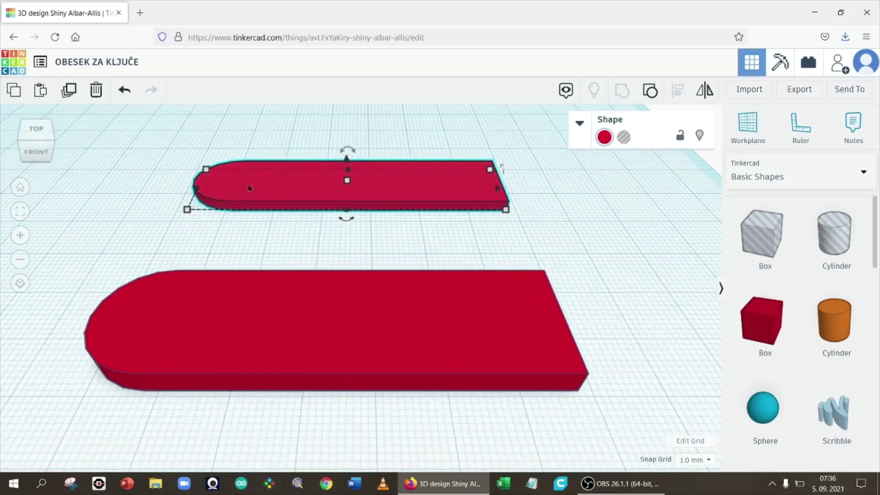
click(347, 166)
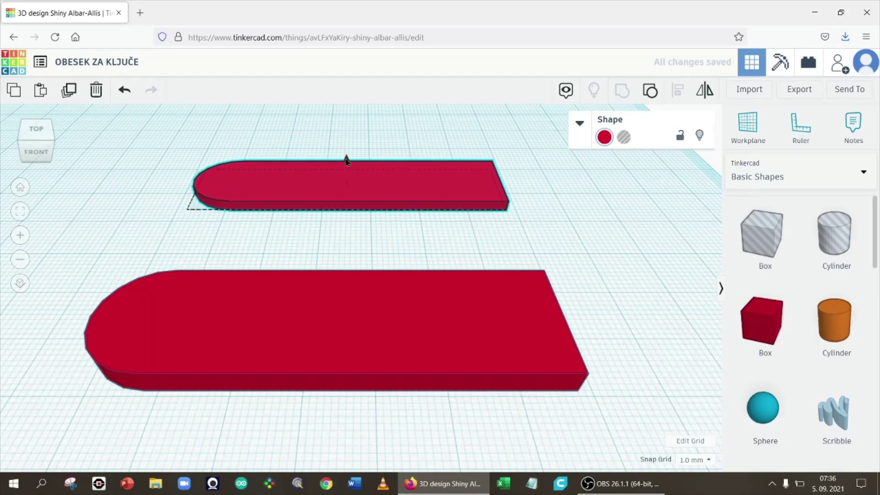
drag(347, 166, 347, 158)
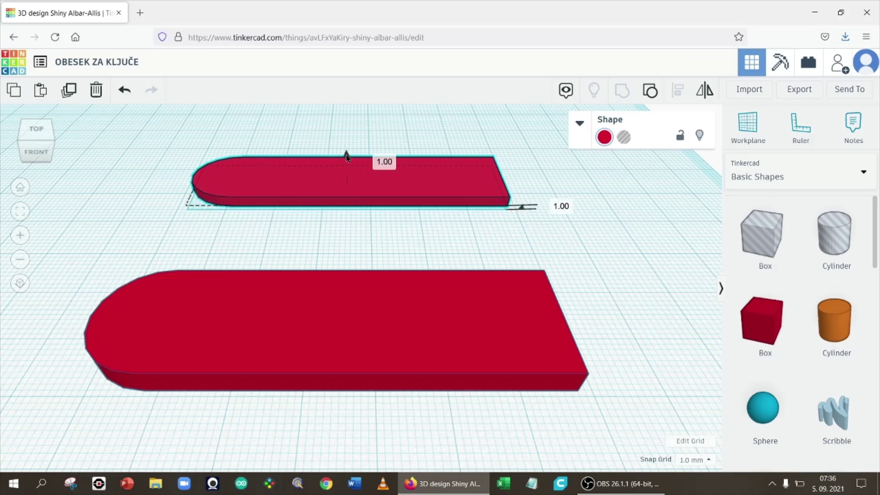
drag(347, 156, 348, 153)
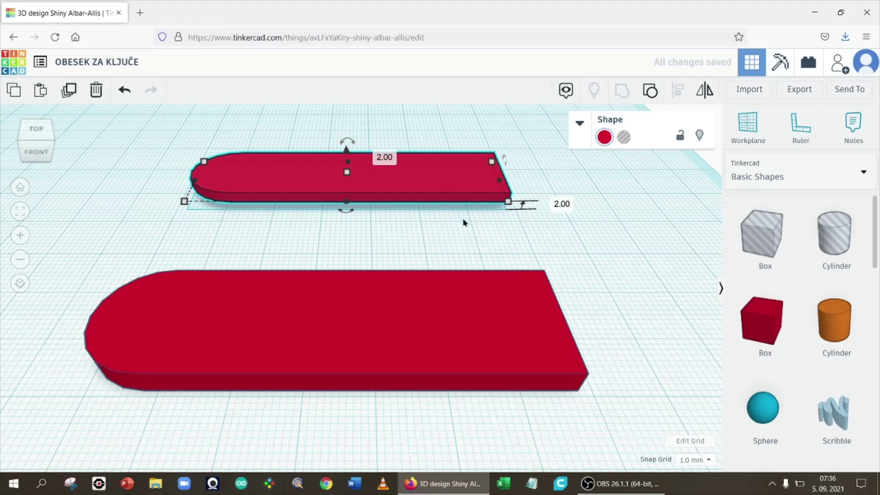
click(482, 238)
key(ctrl+z)
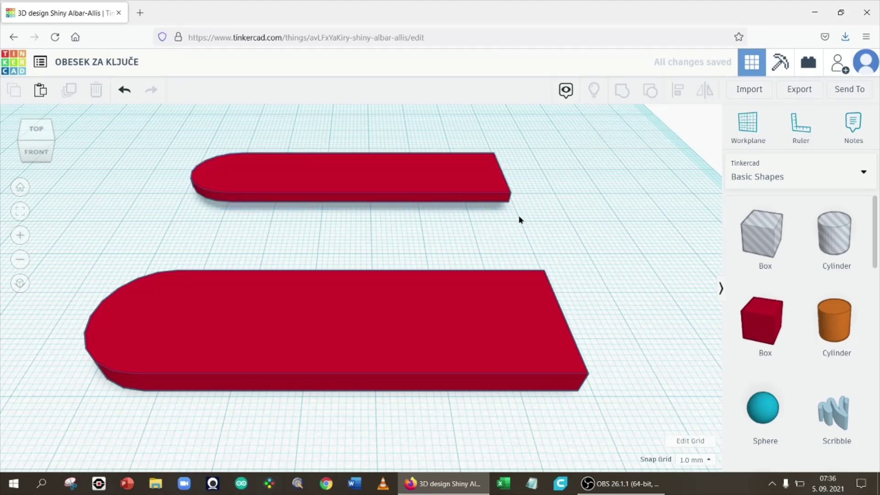
Turn the smaller rear copy into a hole shape
right_drag(553, 196, 463, 254)
click(463, 254)
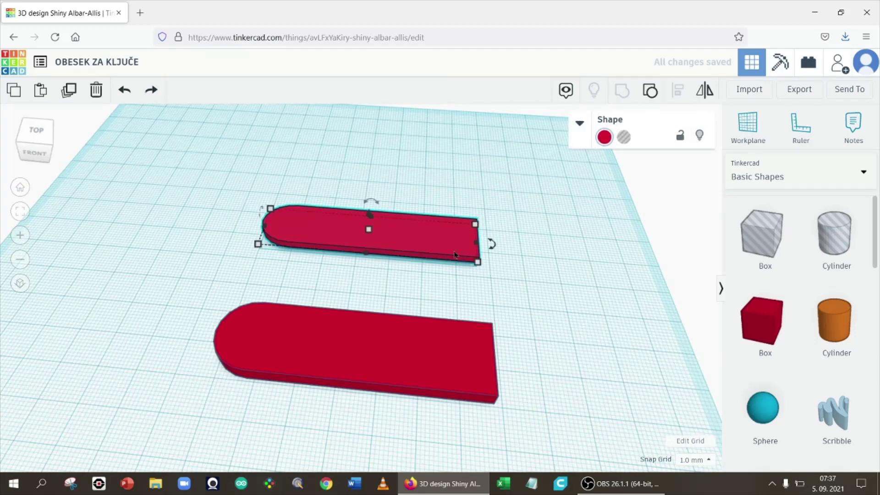
click(625, 139)
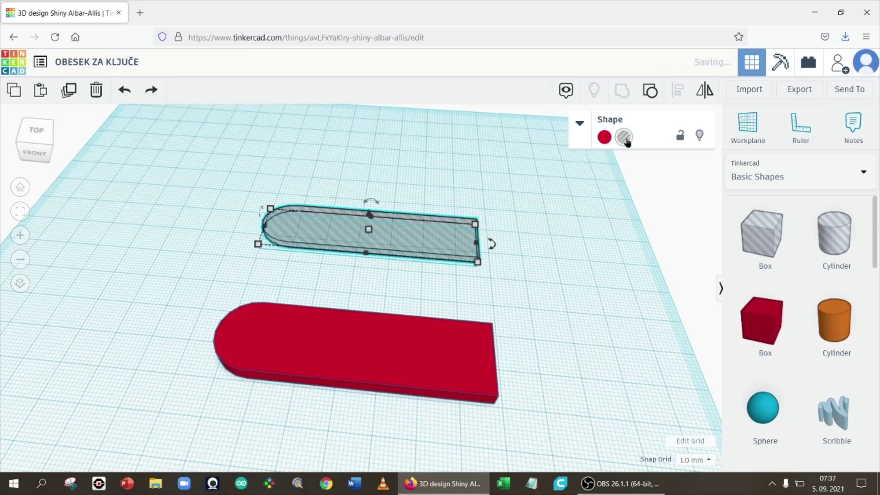
click(546, 262)
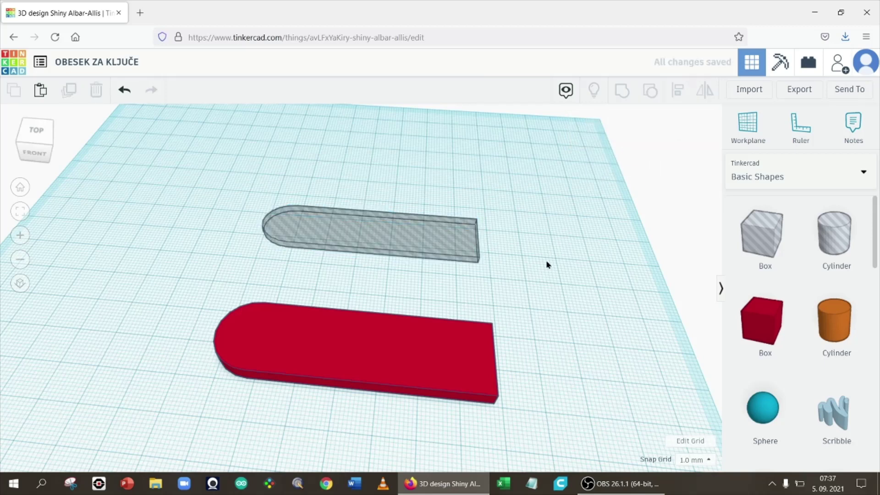
Align the large plate and the hole copy on their common front-to-back centre line
key(ctrl+a)
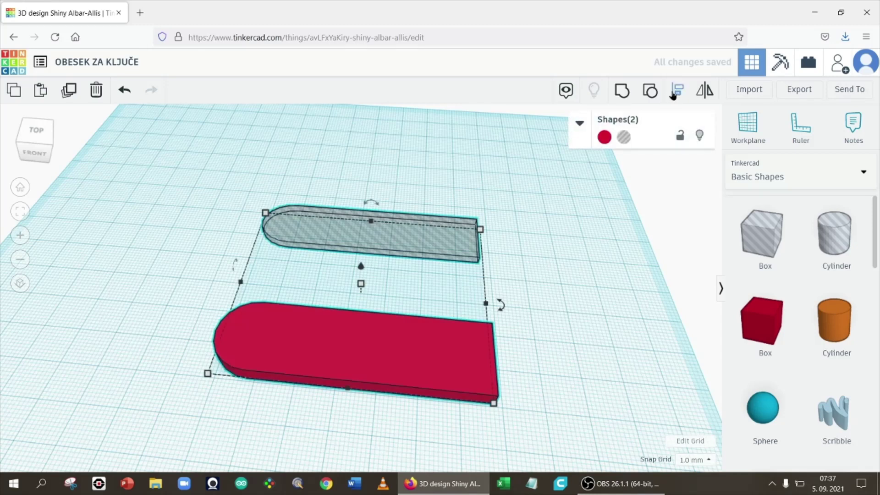
click(675, 91)
click(227, 280)
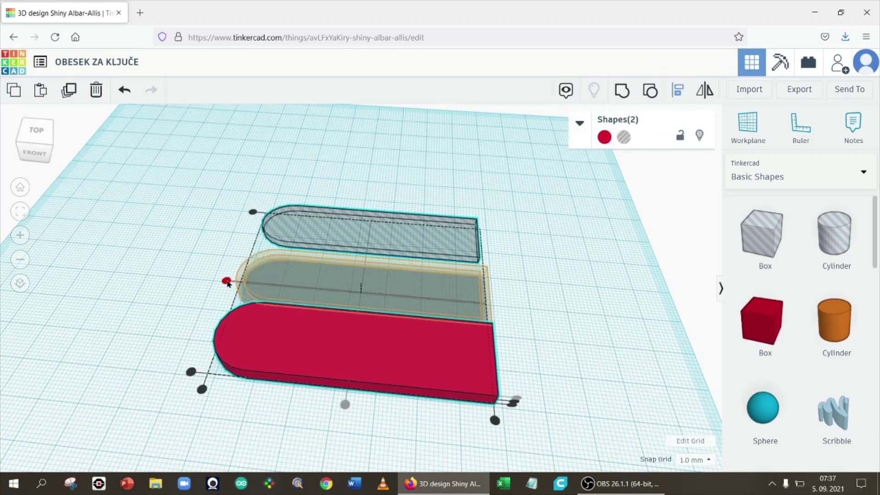
key(ctrl+g)
click(477, 374)
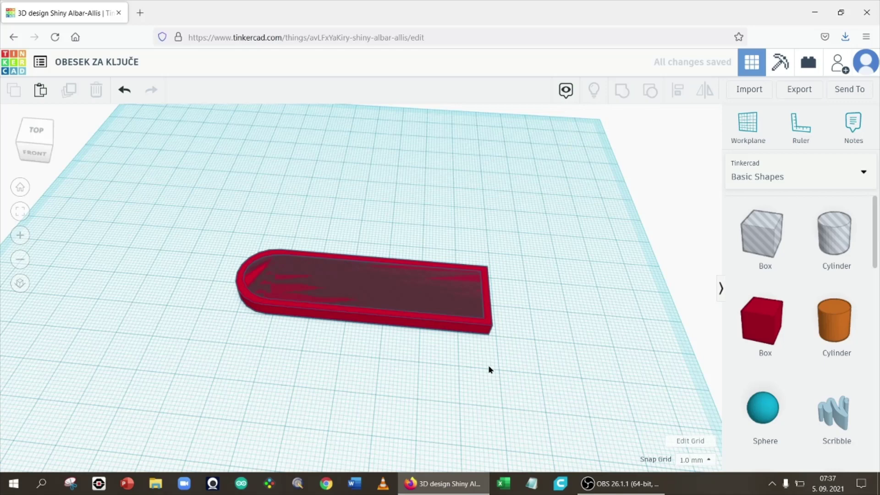
Group the plate with the hole copy to cut a recess into the plate's upper face
right_drag(488, 365, 443, 340)
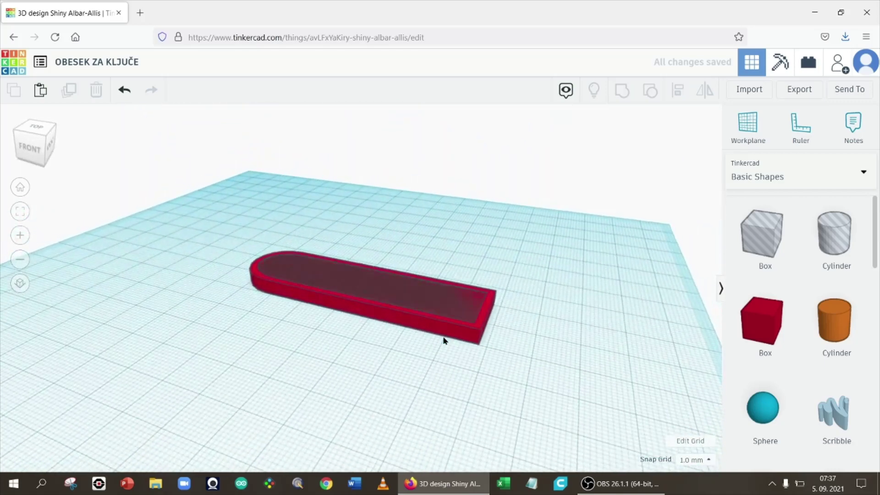
drag(220, 219, 558, 369)
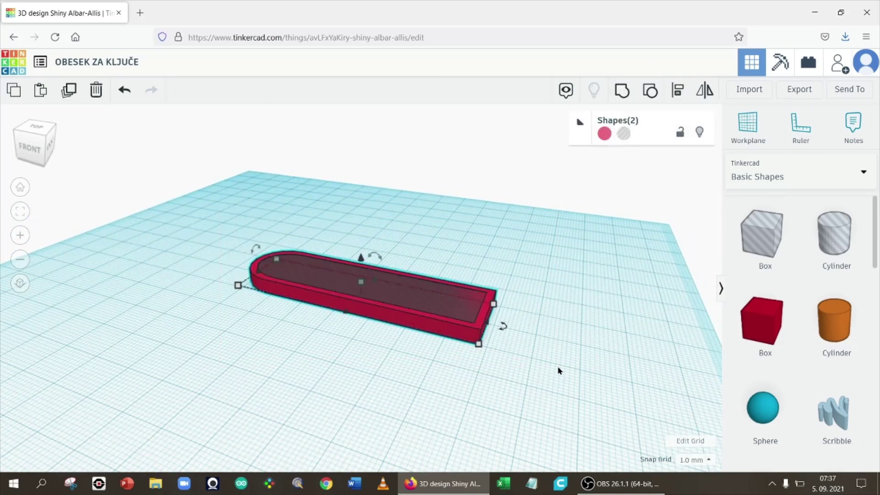
click(615, 96)
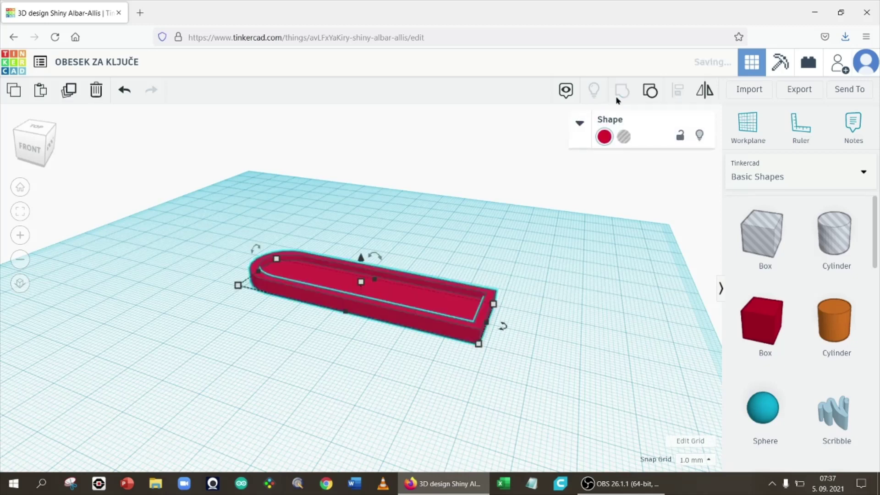
click(573, 228)
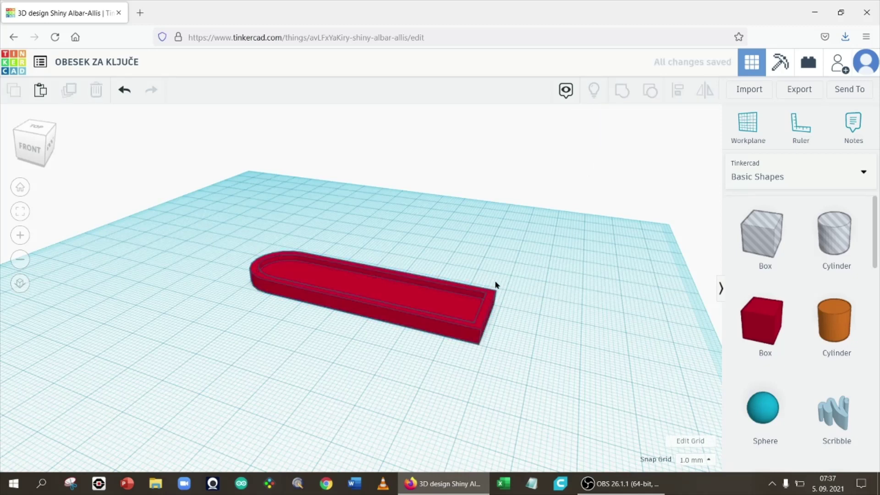
Add a cylinder hole behind the plate's square end and set both its depth and its width to 4 mm
click(20, 214)
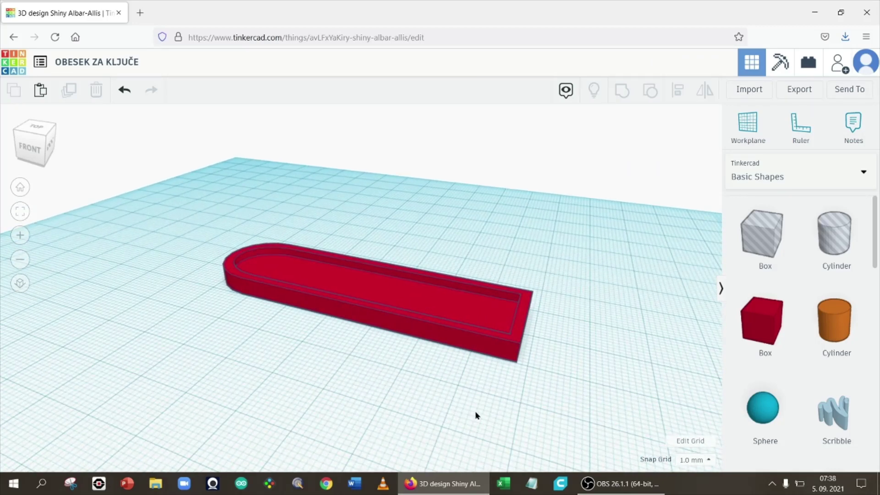
right_drag(475, 415, 497, 423)
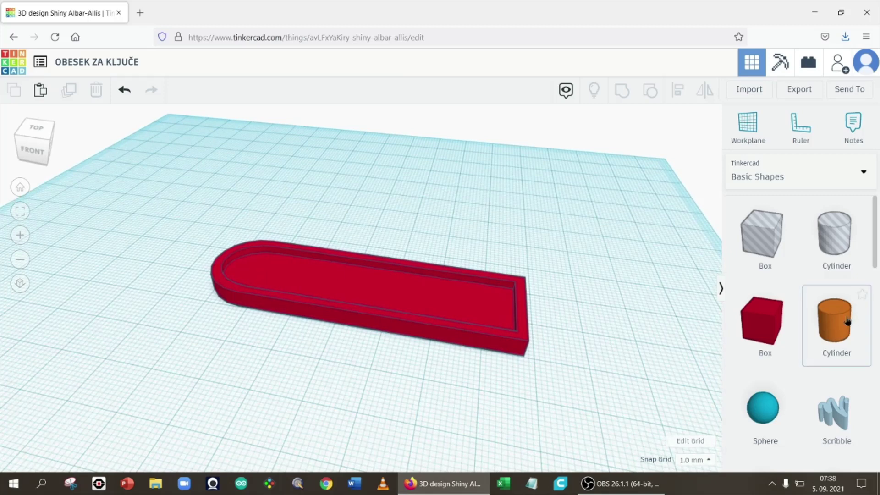
drag(830, 236, 578, 243)
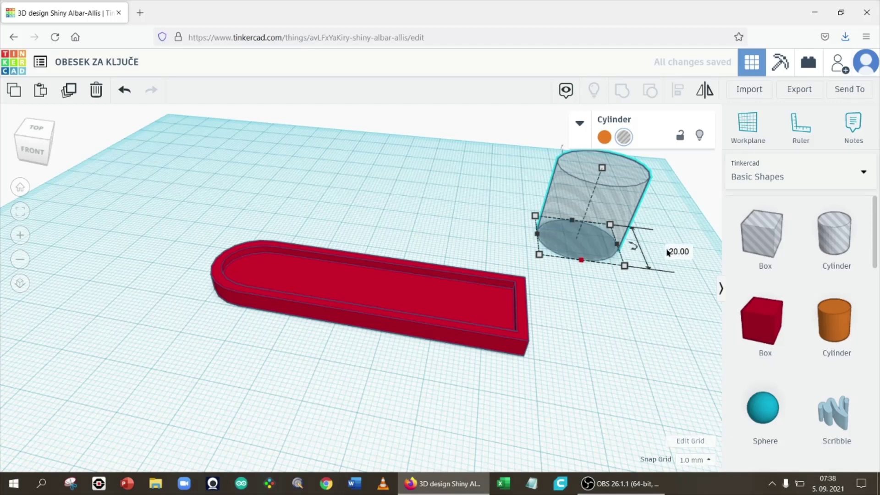
click(668, 252)
text(4)
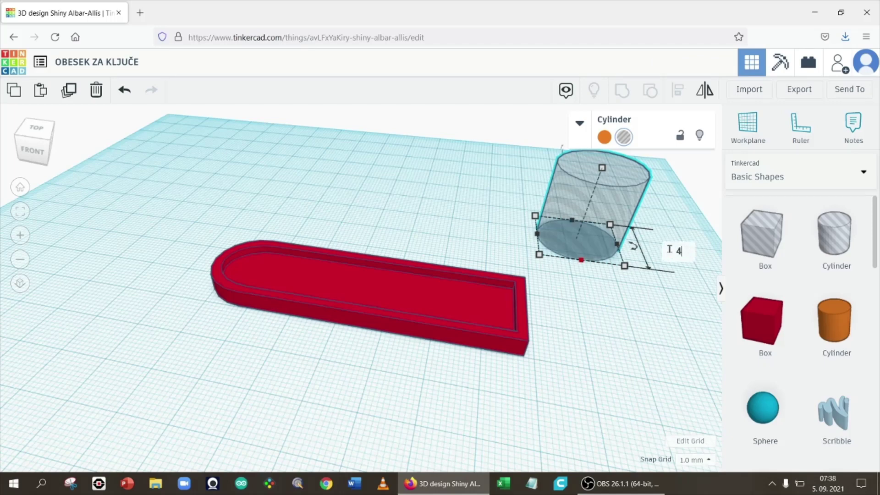
key(Return)
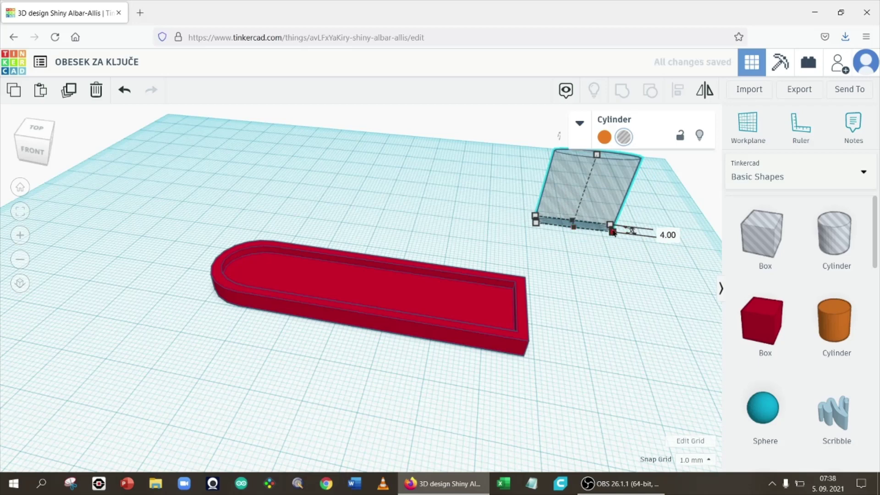
click(580, 256)
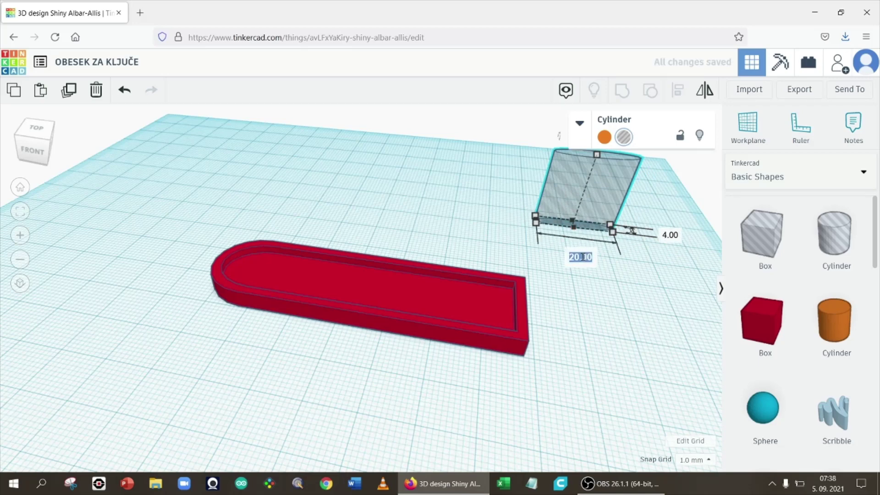
text(4)
key(Return)
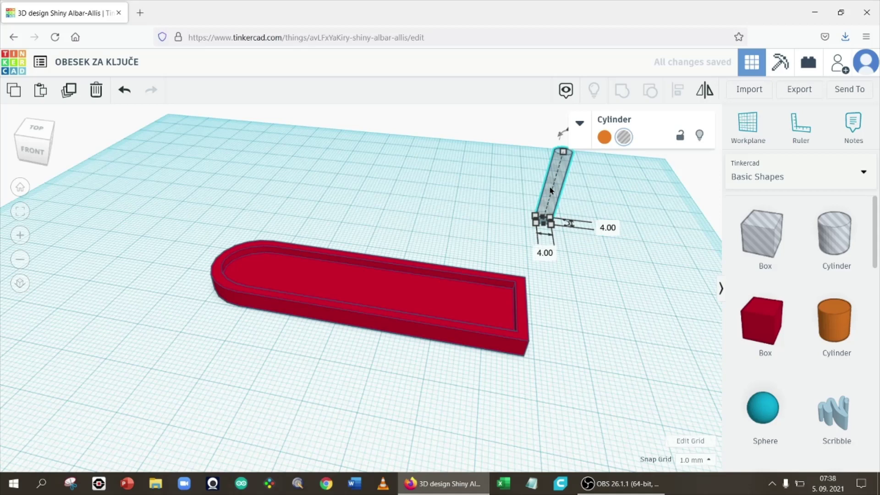
Move the cylinder hole inside the recess at the plate's rounded end, close to the rim
drag(550, 190, 246, 244)
scroll(293, 415, up, 3)
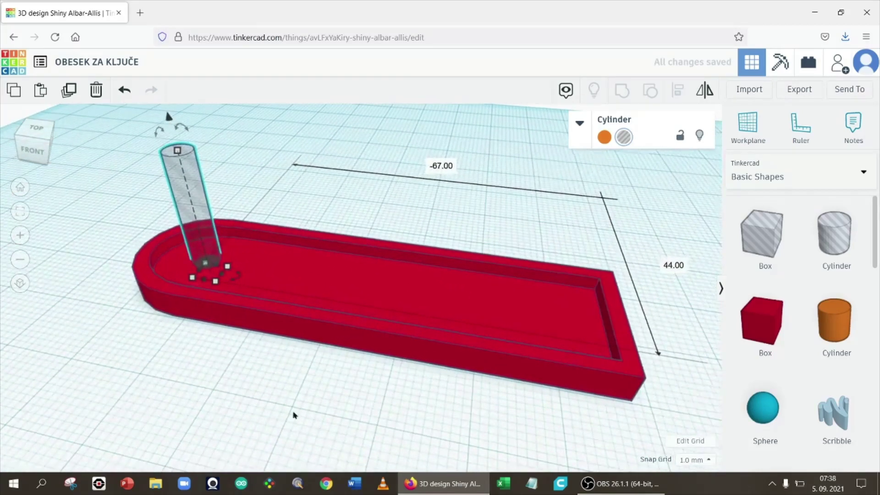
click(241, 388)
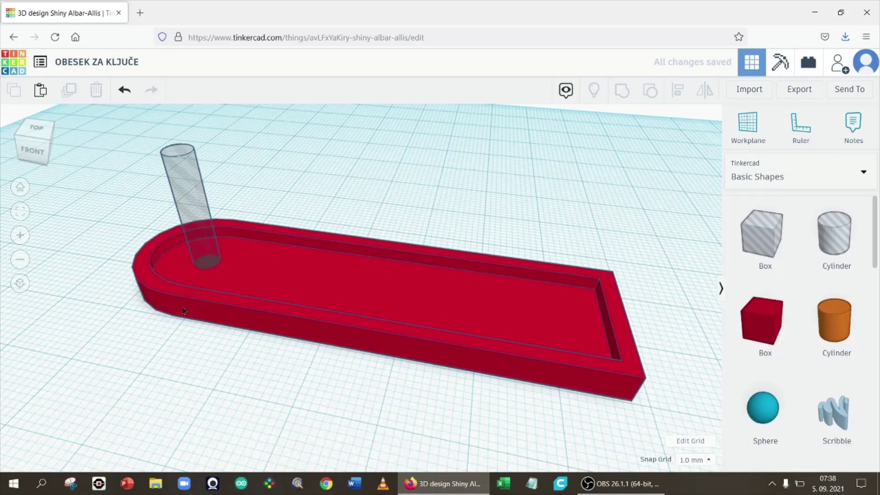
right_drag(187, 311, 196, 241)
drag(199, 255, 180, 261)
click(262, 151)
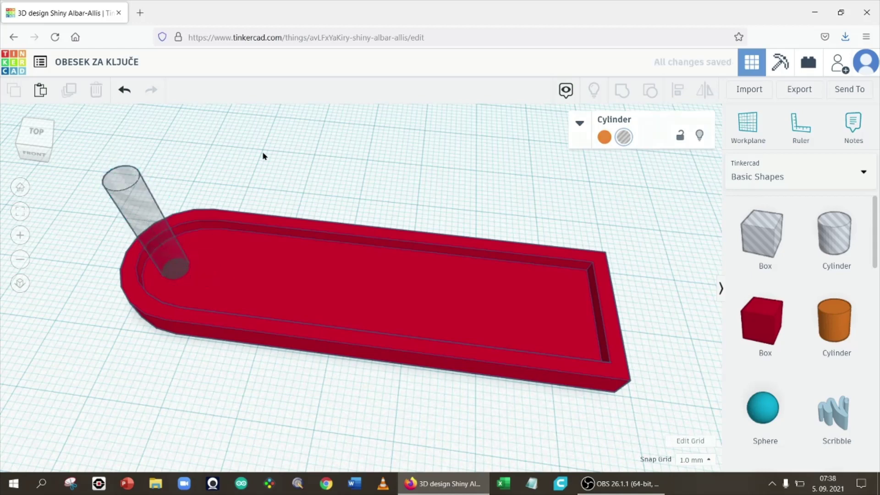
Align the cylinder hole with the plate's lengthwise centre line
drag(84, 135, 281, 332)
click(678, 90)
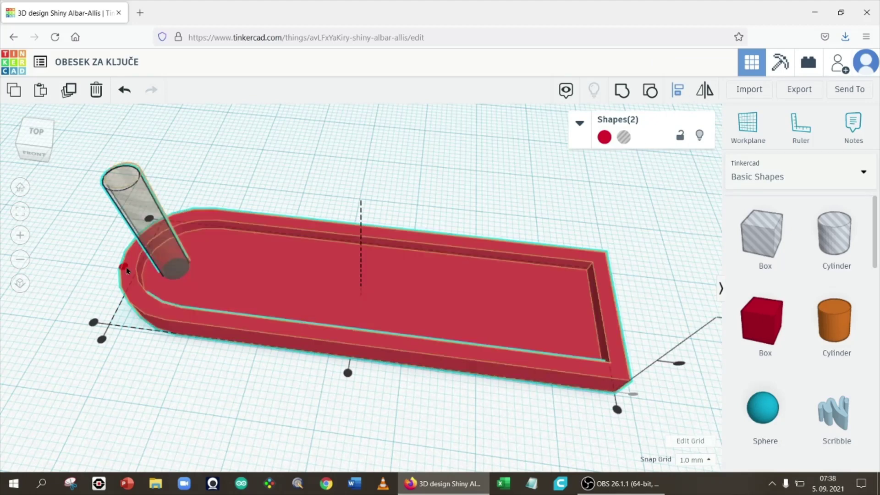
click(124, 268)
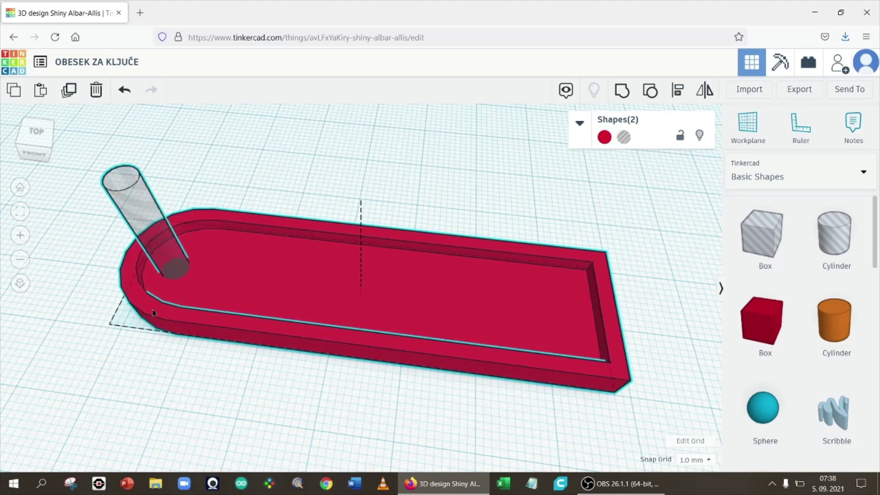
Centre the cylinder hole across the plate's width with the Align tool
right_drag(124, 269, 263, 260)
key(l)
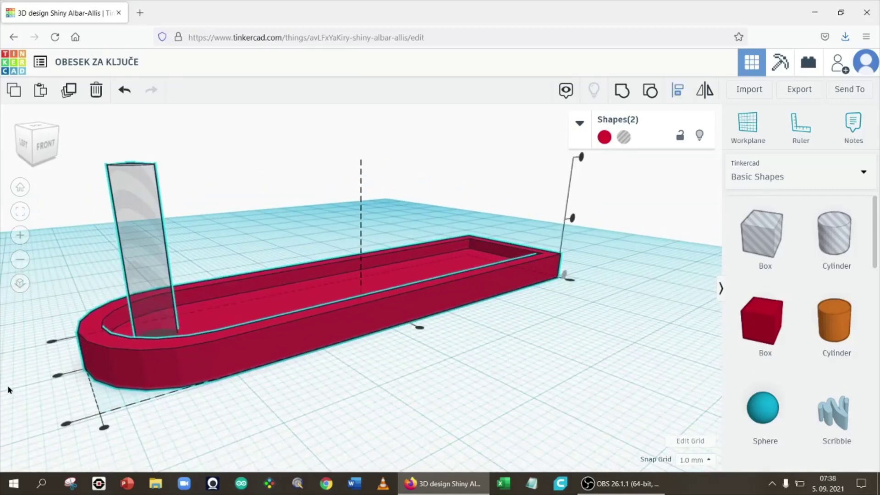
click(57, 377)
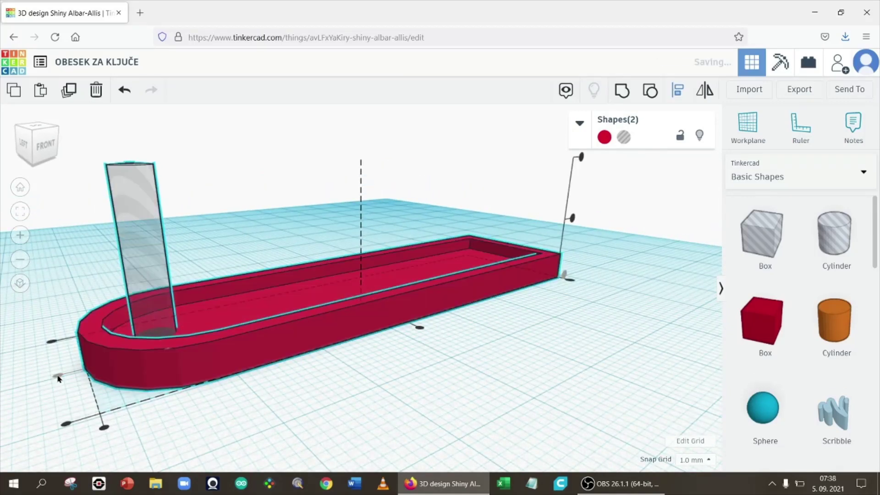
right_drag(166, 338, 65, 390)
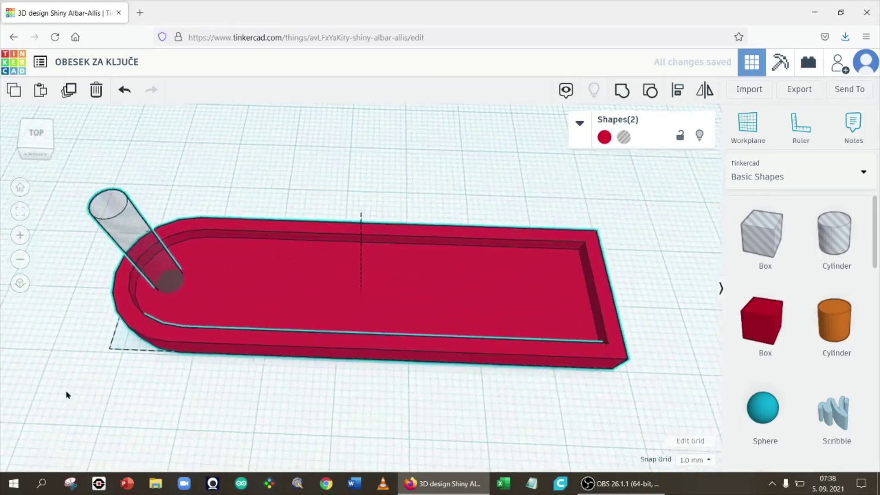
Group the cylinder hole with the plate to cut the key-ring hole through its rounded end
click(284, 179)
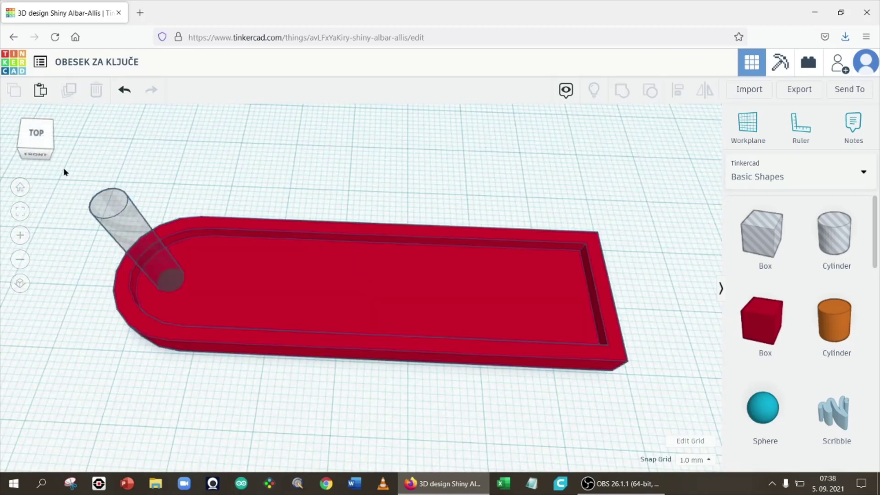
drag(107, 157, 252, 359)
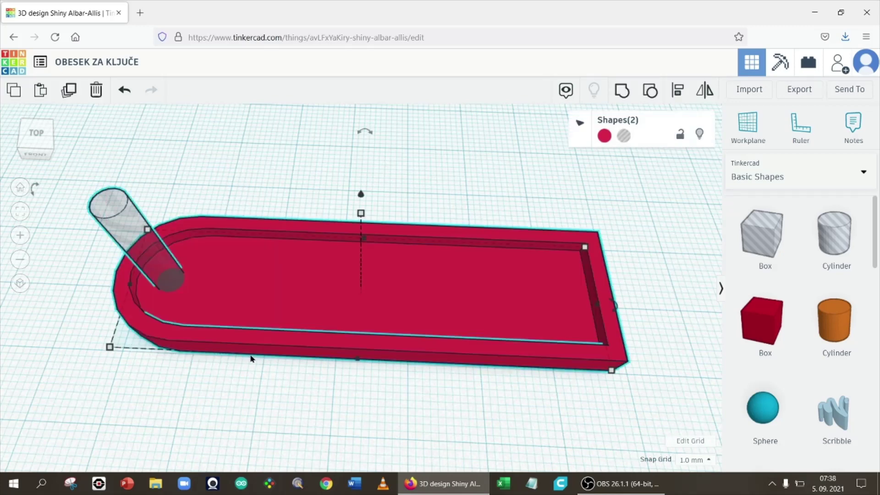
click(622, 92)
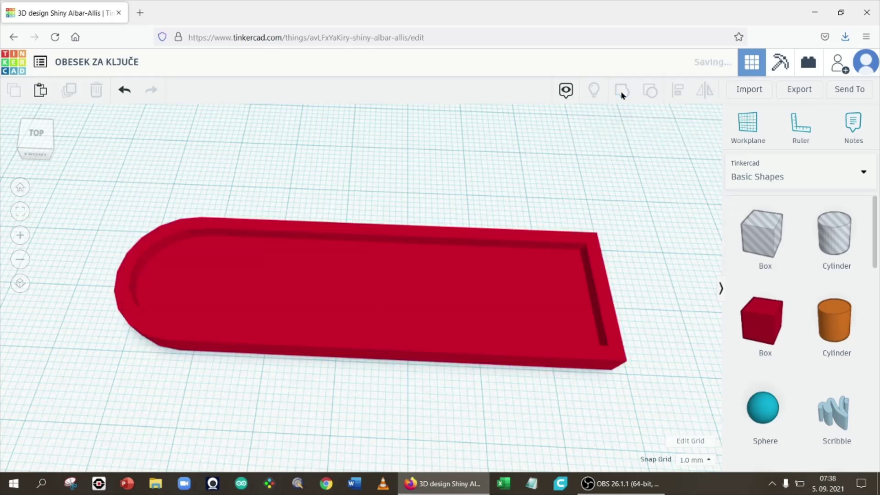
click(452, 165)
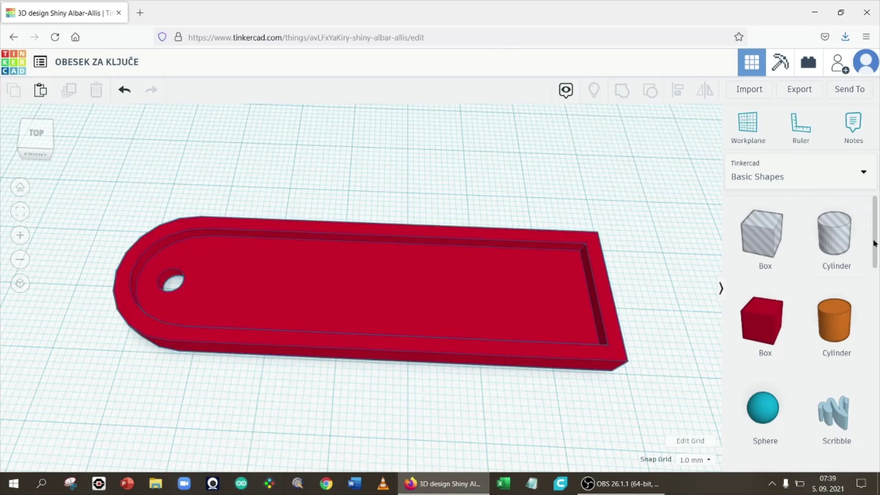
Add a Text shape from the basic shapes to the workplane behind the plate
scroll(873, 247, down, 1)
drag(875, 251, 875, 297)
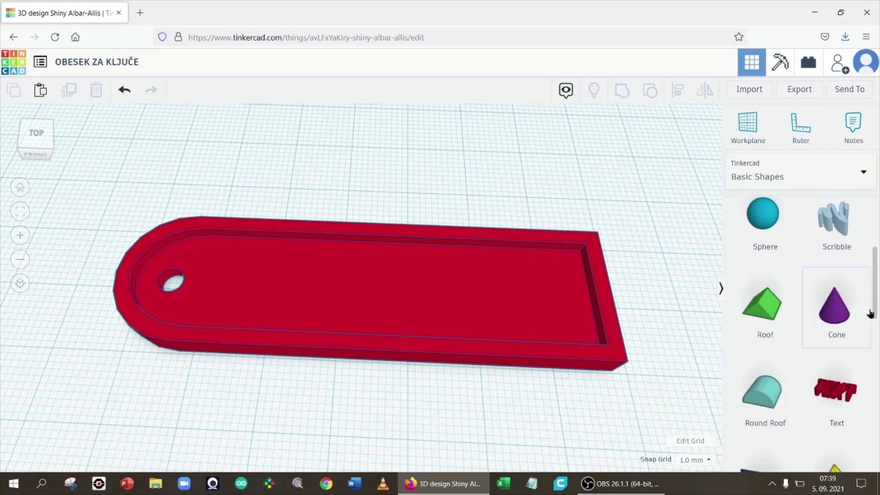
drag(840, 388, 399, 171)
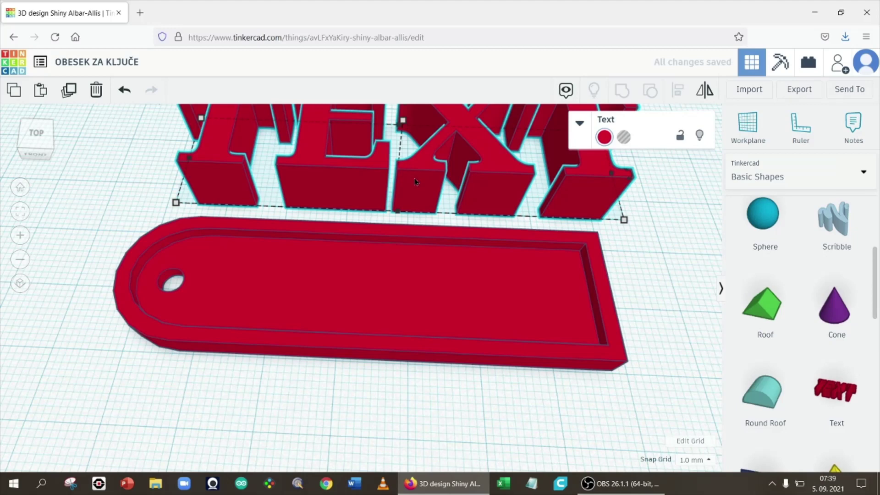
click(21, 211)
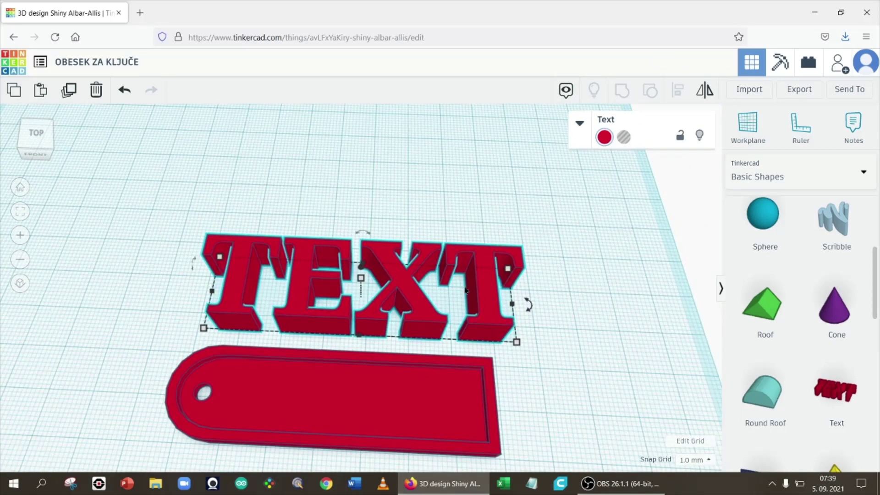
Change the wording of the text shape to OŠ PRULE
click(580, 124)
click(640, 228)
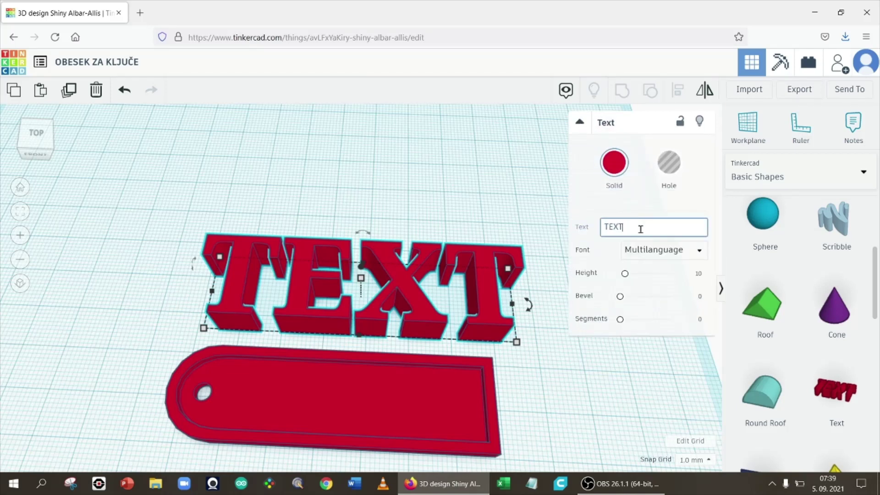
key(ctrl+a)
text(O)
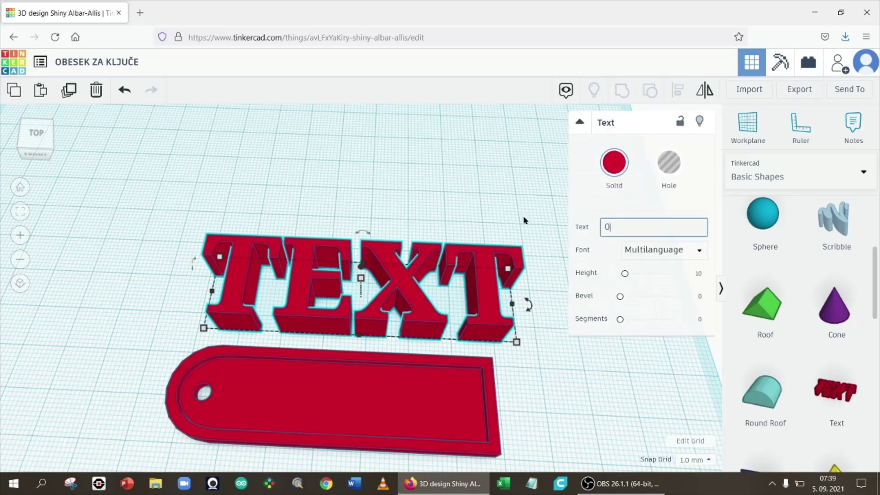
text(Š PRULE)
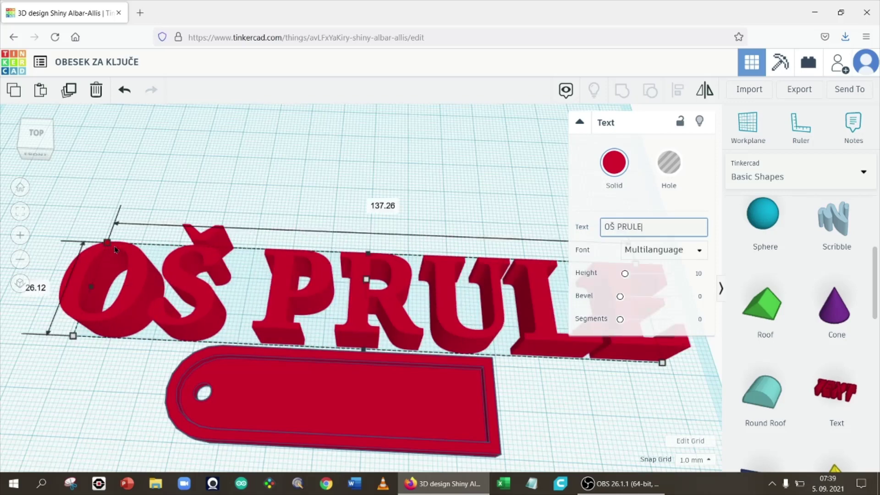
Resize the text to about 72 mm by 11 mm and 4 mm high, placed just behind the plate
drag(109, 245, 347, 293)
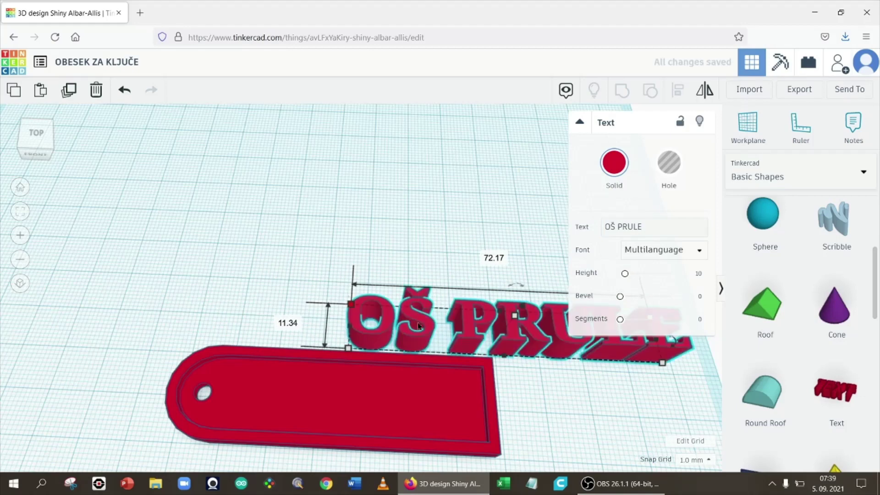
drag(399, 307, 213, 287)
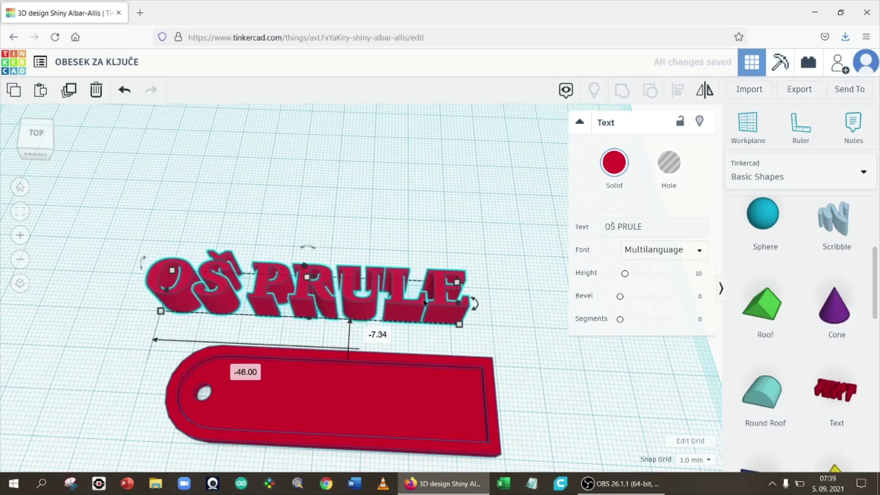
right_drag(424, 302, 470, 293)
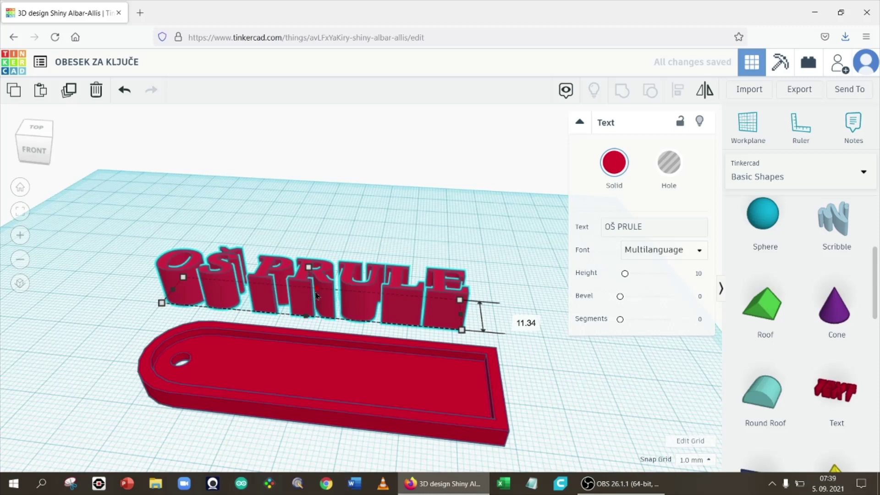
drag(309, 268, 310, 278)
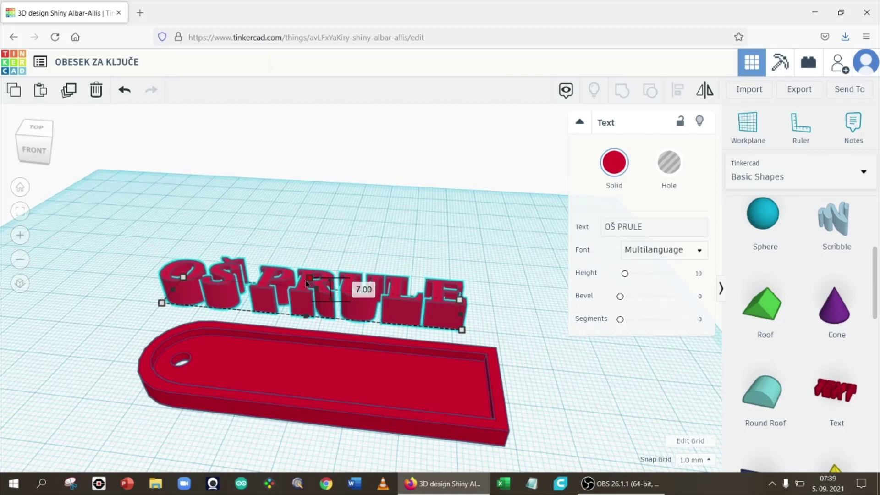
click(364, 289)
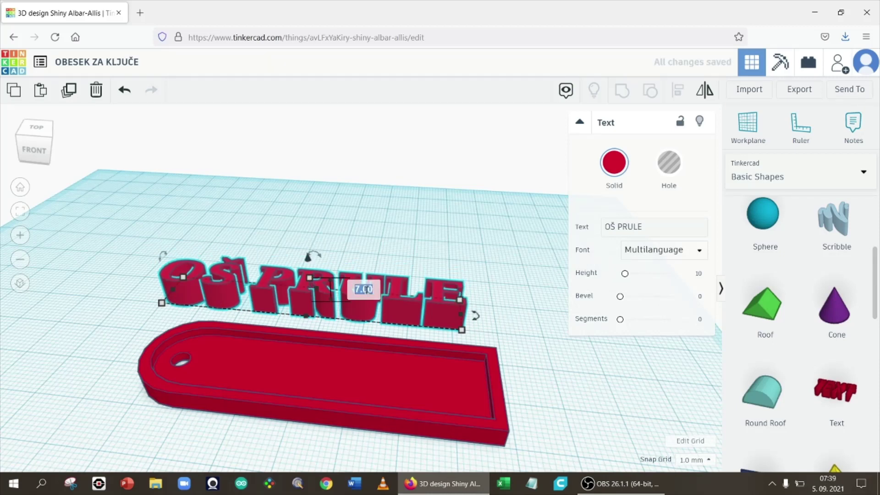
text(4)
key(Return)
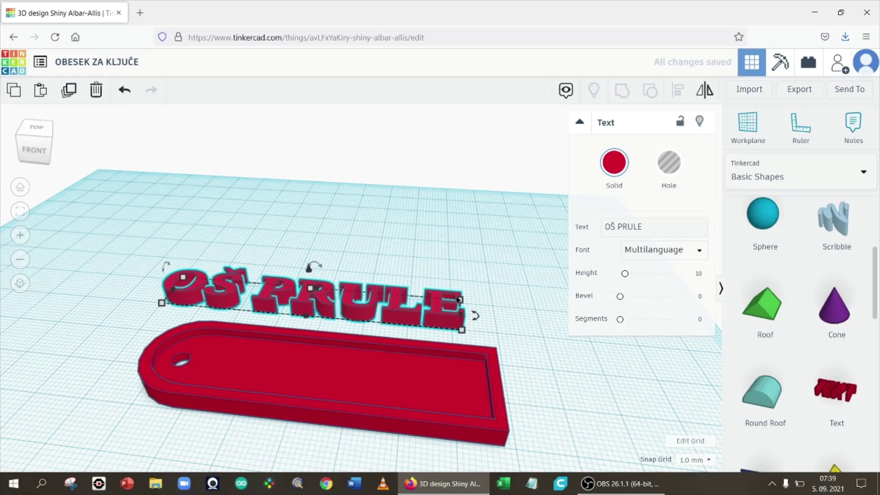
Move the text into the plate's recess beside the key-ring hole and resize it to 45 mm by 12 mm
drag(463, 330, 436, 400)
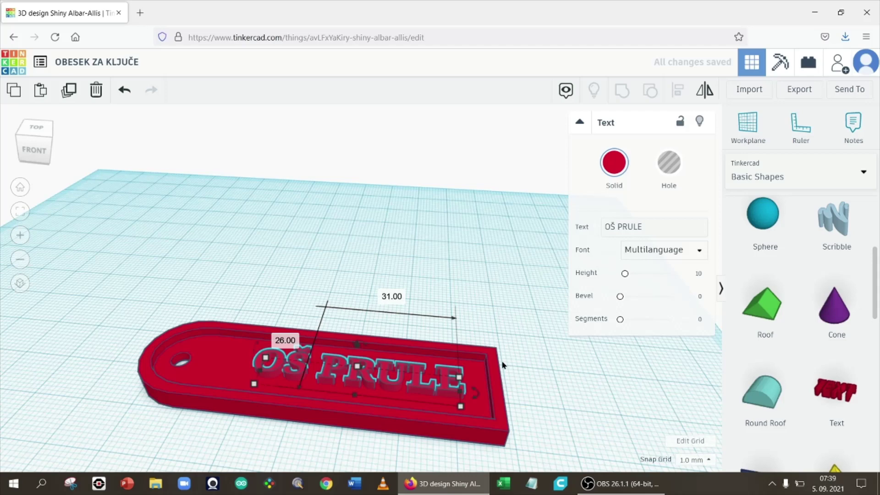
right_drag(571, 400, 573, 456)
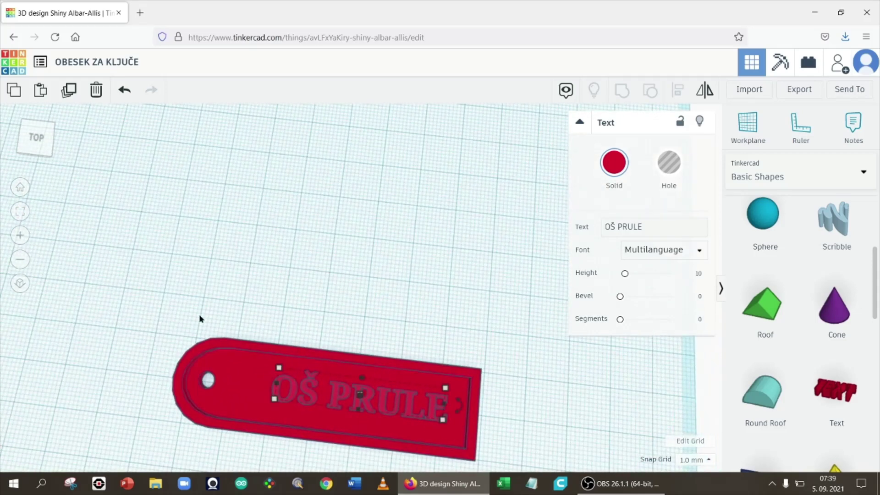
click(20, 212)
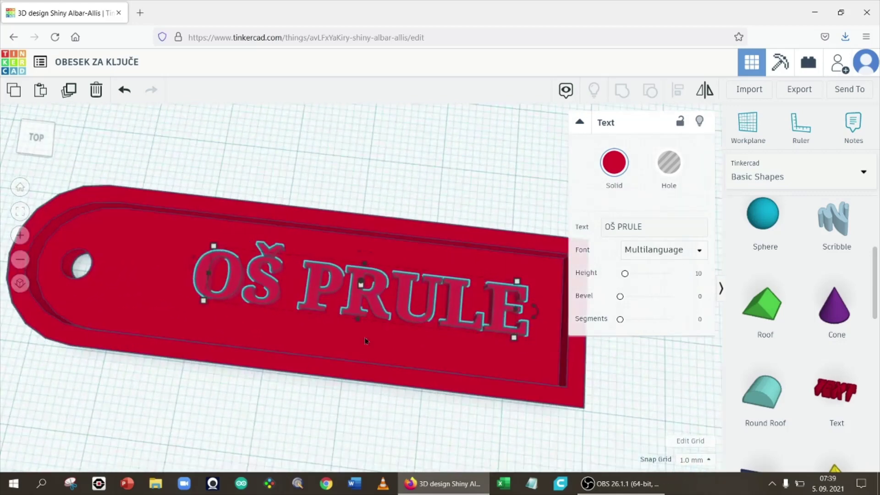
mouse_move(365, 341)
right_down()
mouse_move(397, 333)
mouse_move(386, 339)
mouse_move(363, 302)
mouse_move(375, 349)
right_up()
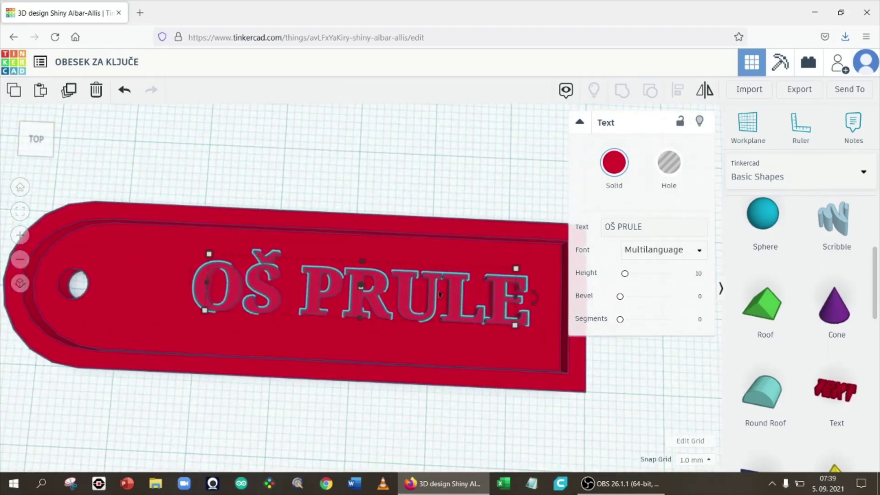
drag(515, 268, 531, 257)
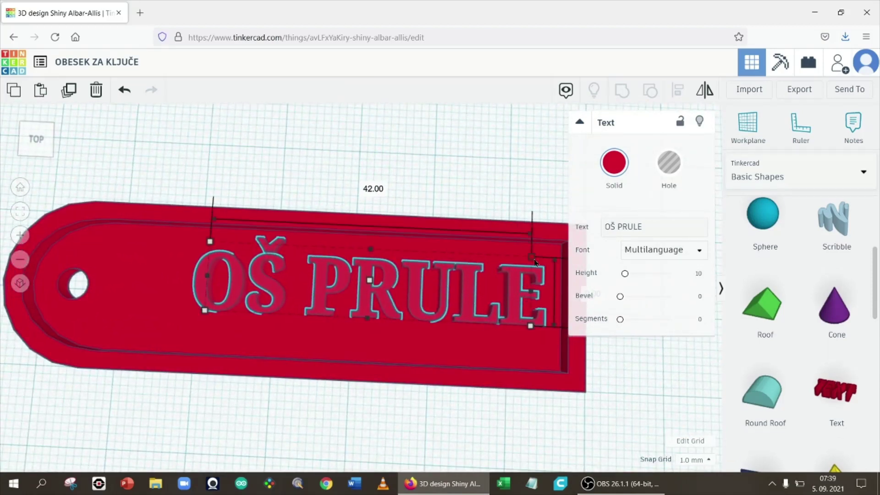
drag(202, 314, 180, 333)
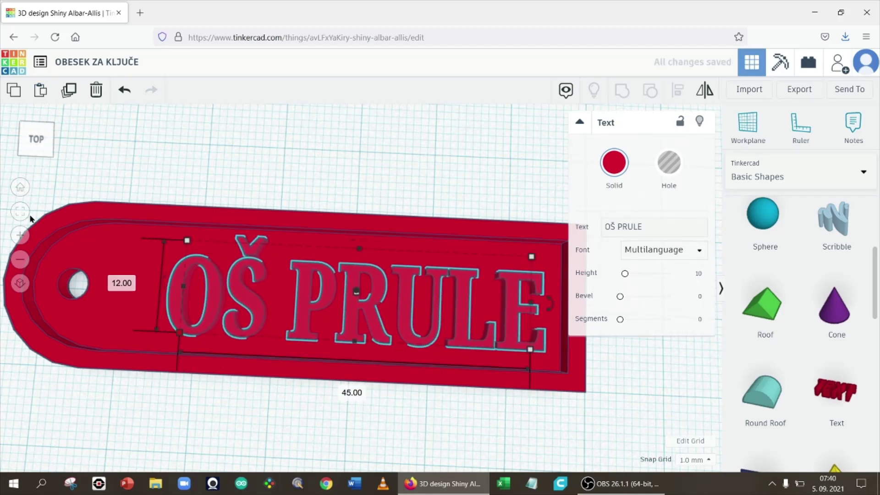
Align the text with the plate's lengthwise centre line
click(19, 260)
click(19, 265)
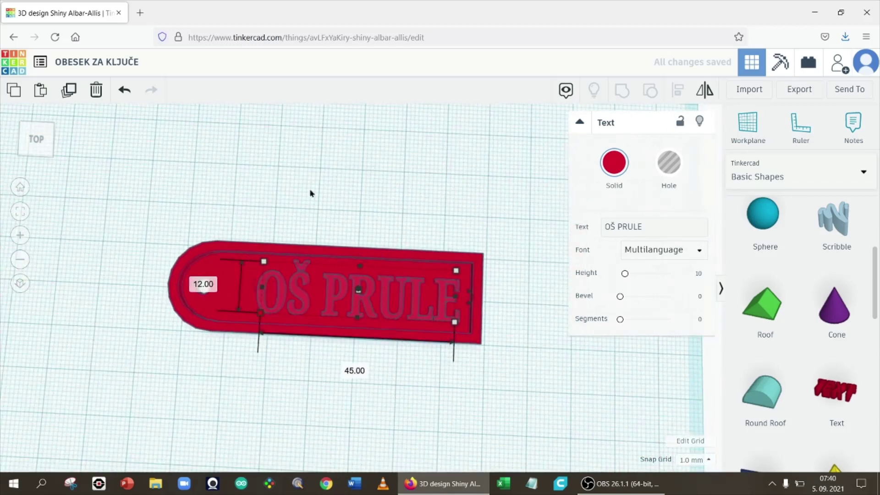
click(314, 187)
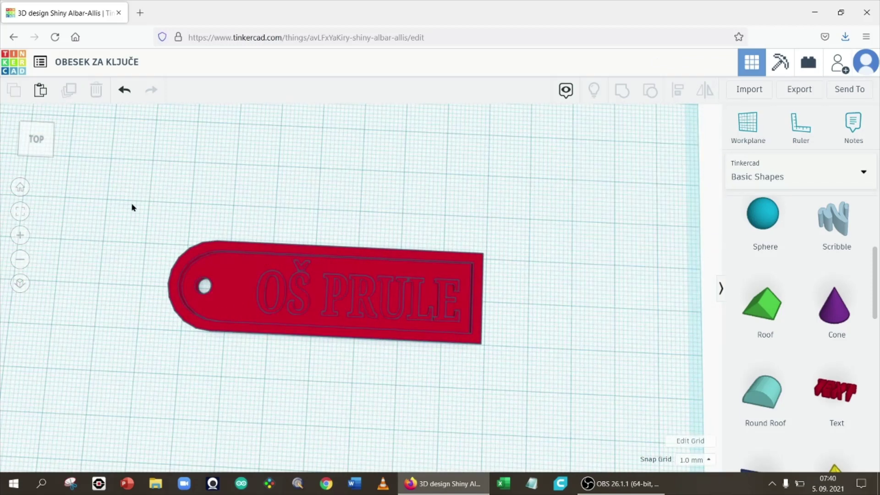
drag(133, 204, 512, 364)
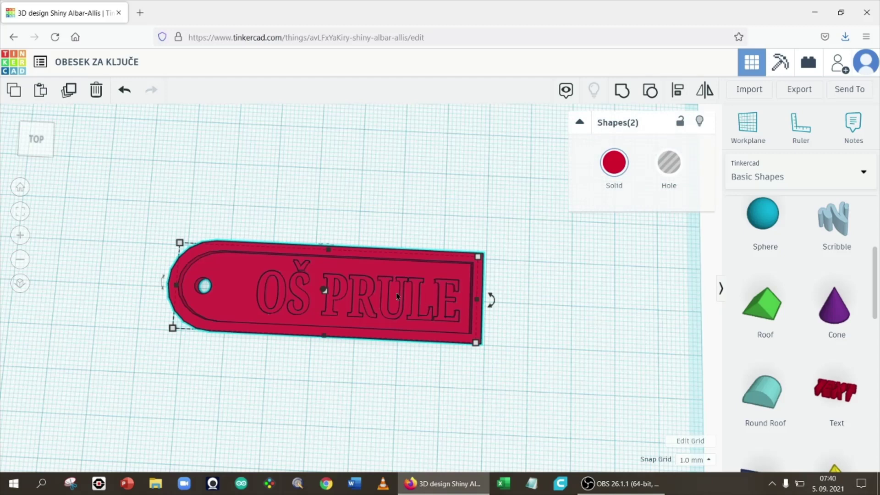
click(677, 90)
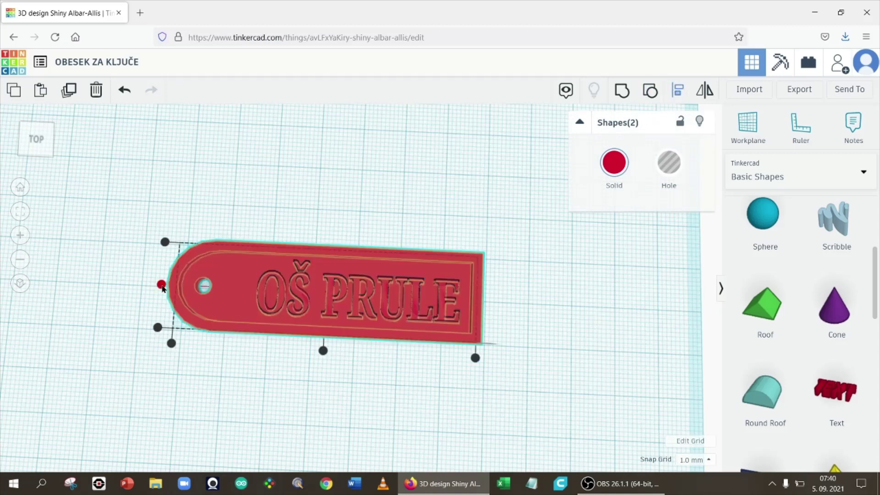
click(161, 285)
click(611, 356)
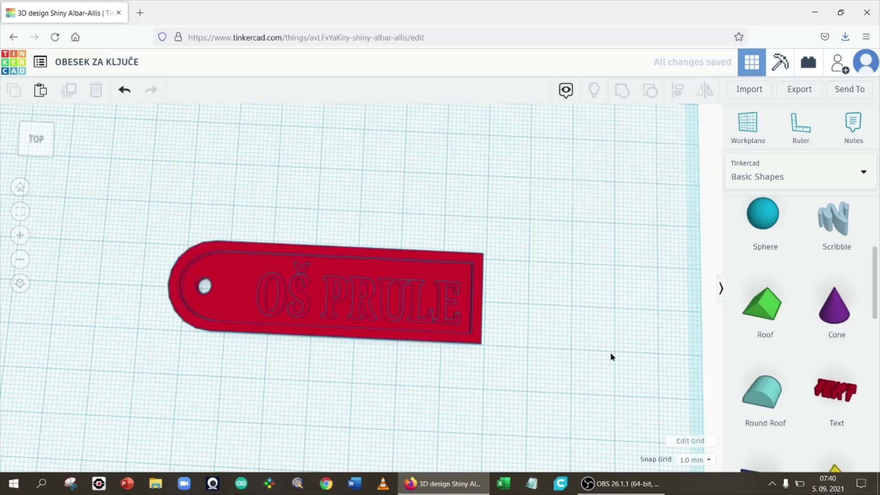
Export everything in the design as an STL file and open it in Print 3D
drag(610, 351, 566, 307)
right_drag(566, 307, 600, 271)
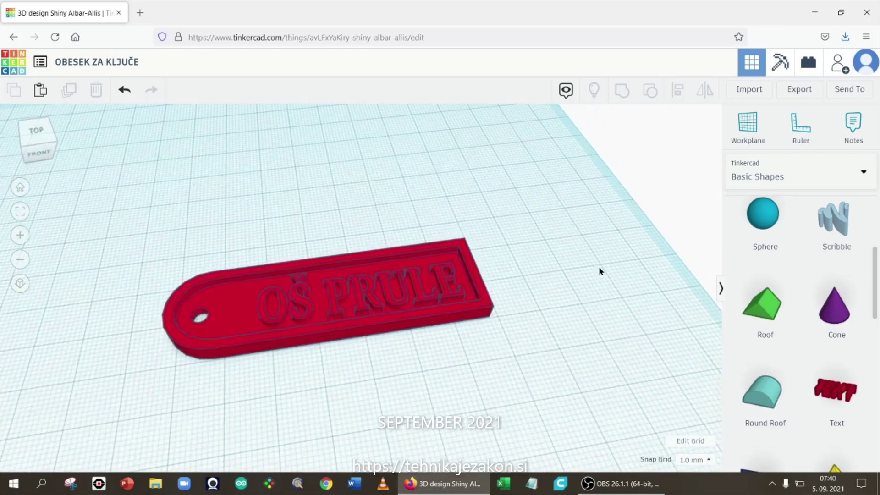
click(802, 92)
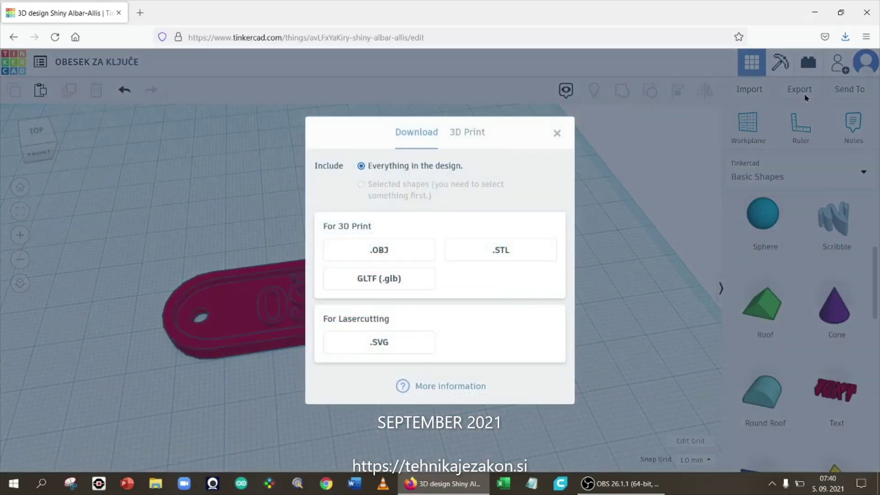
click(541, 258)
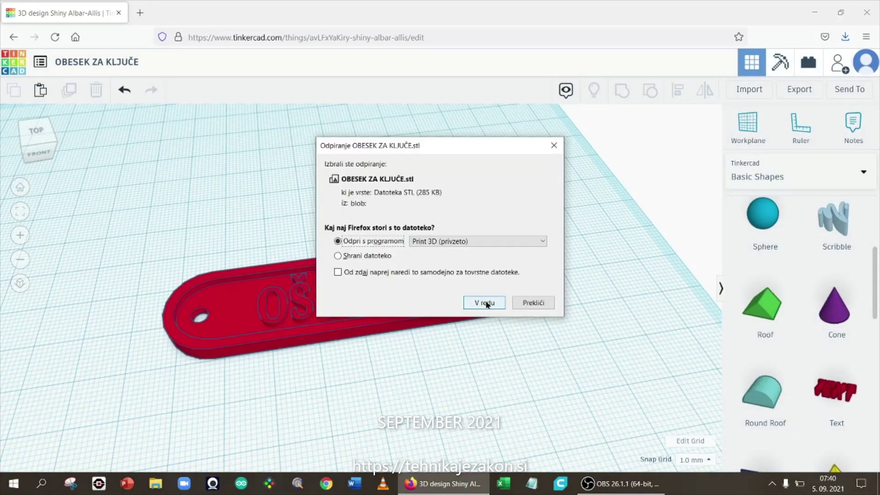
click(484, 303)
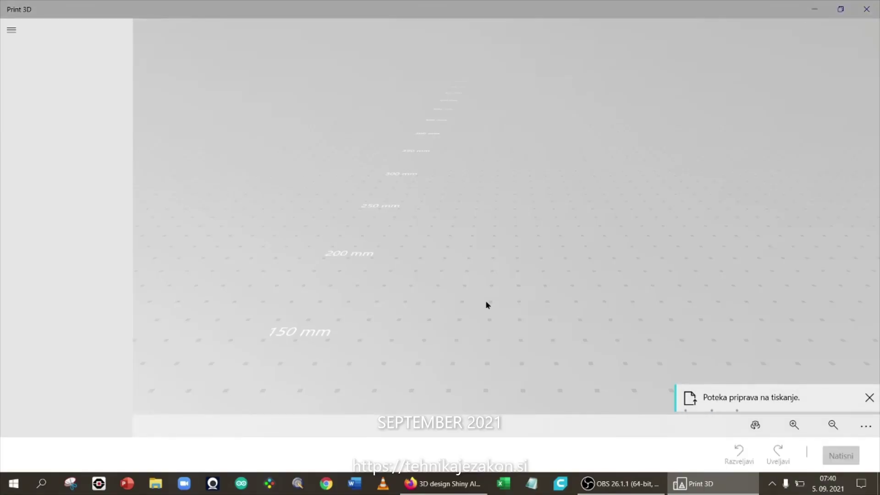